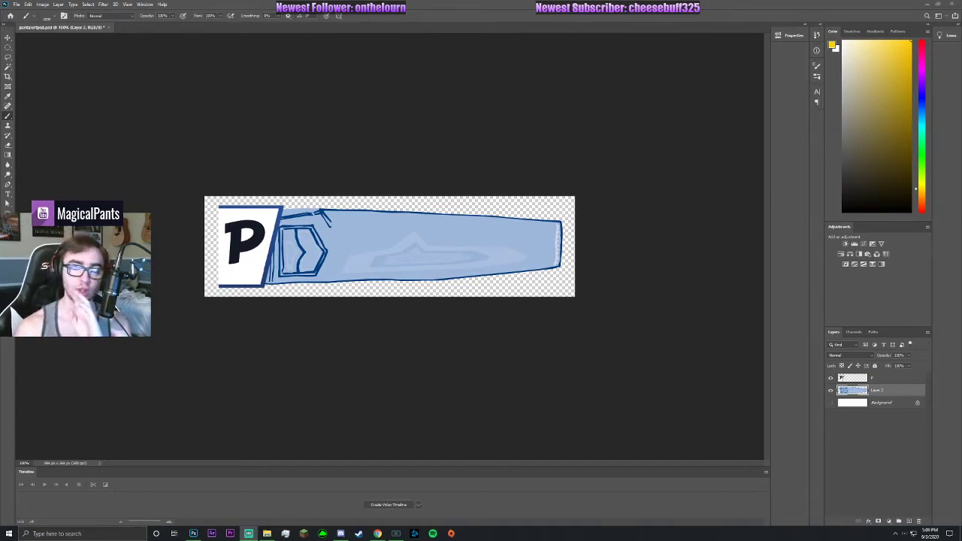
Hide and show Layer 2 to check that the jeans artwork is separate from the P layer.
click(830, 390)
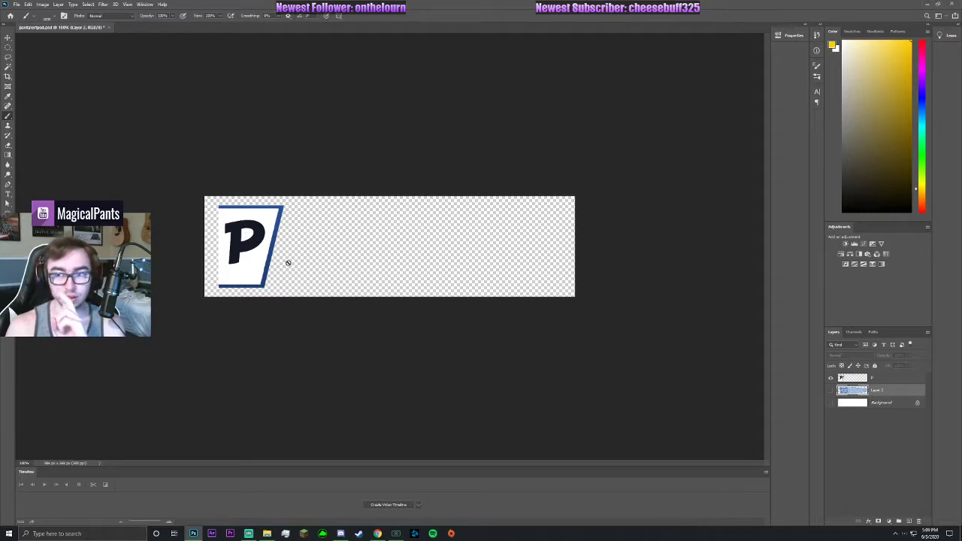
click(830, 390)
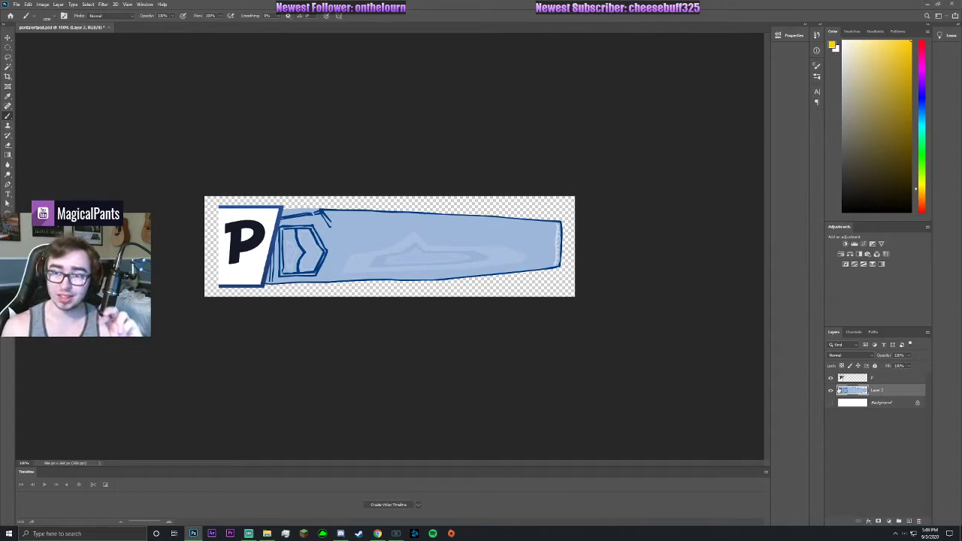
ctrl+click(838, 390)
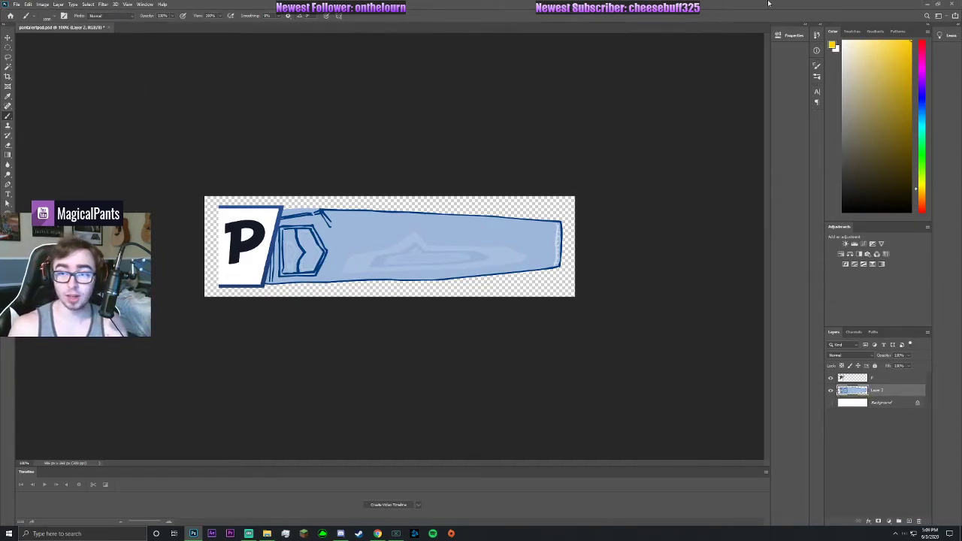
Save the artwork and quit Photoshop, and open the After Effects project aep jeans.aep from the JEANS folder.
click(952, 3)
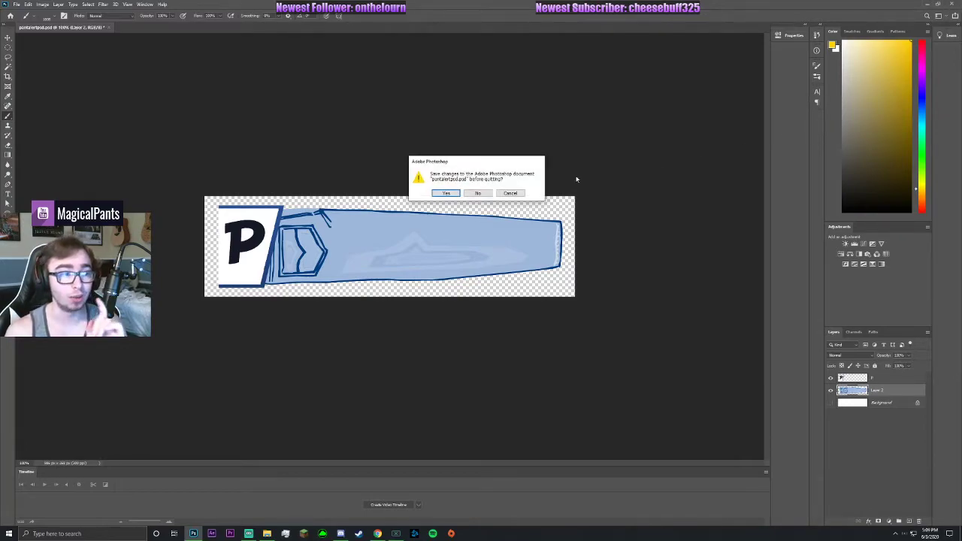
key(Return)
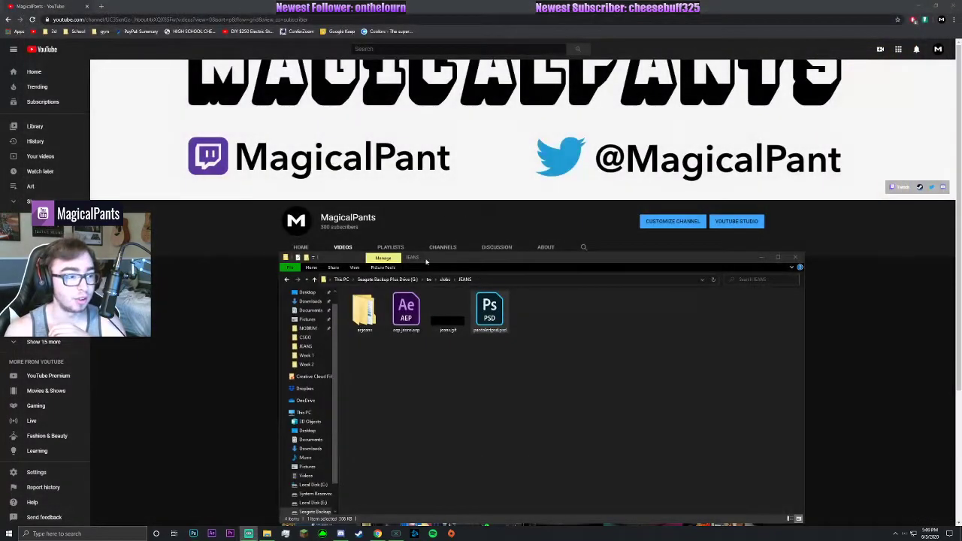
click(410, 316)
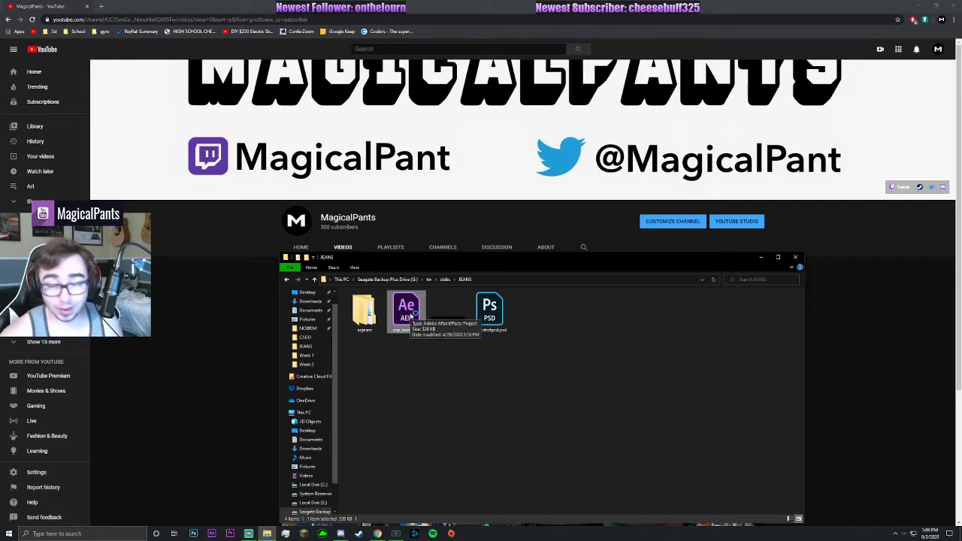
double_click(410, 315)
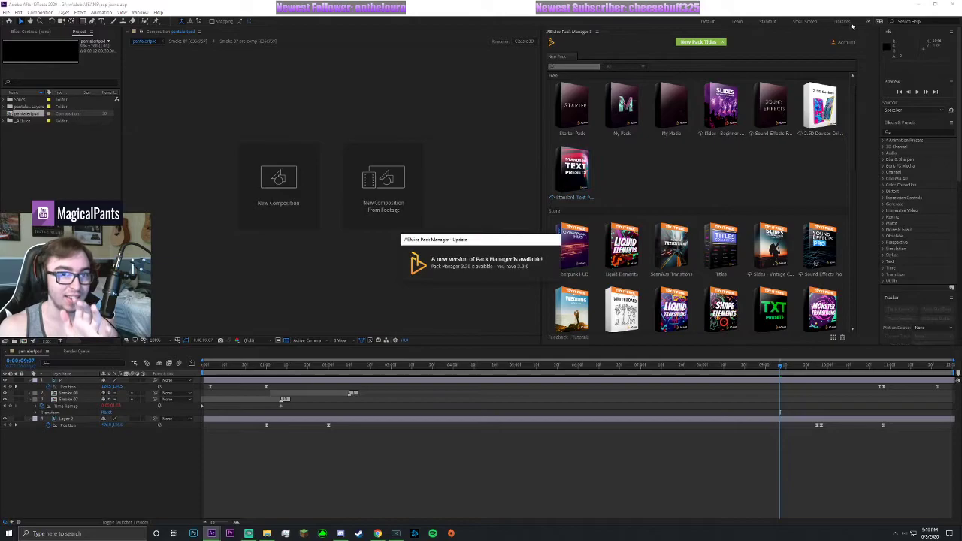
Dismiss the Pack Manager update notice and narrow the AEJuice Pack Manager panel to enlarge the composition view.
click(551, 239)
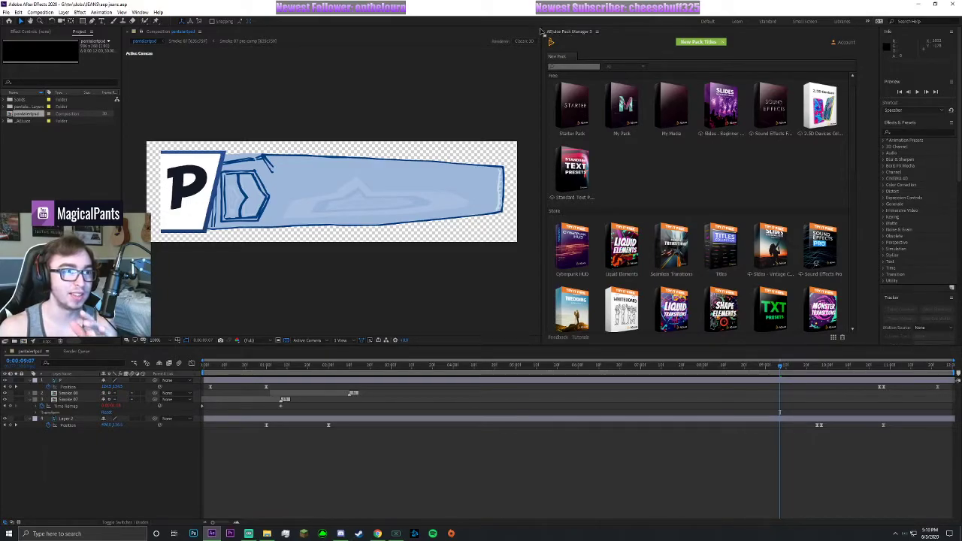
drag(541, 31, 832, 58)
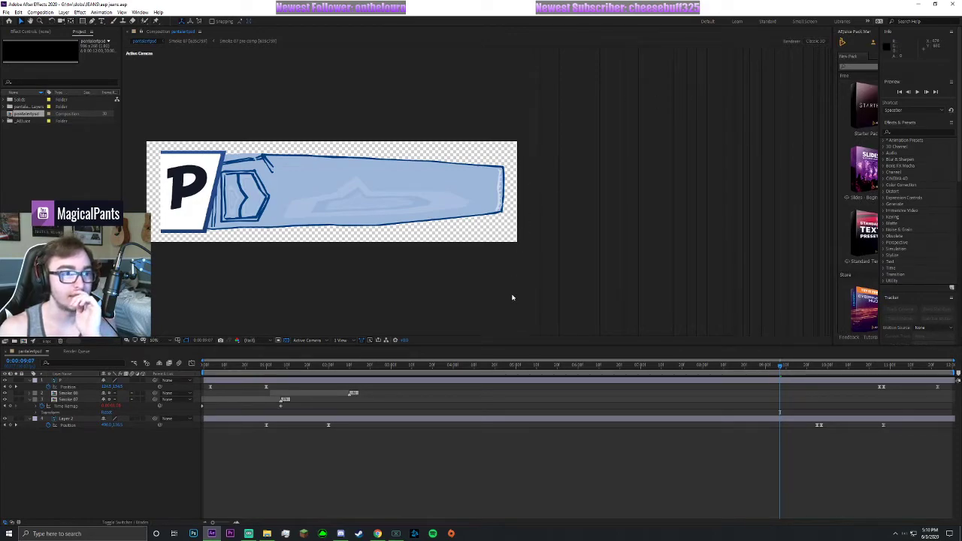
drag(833, 156, 817, 157)
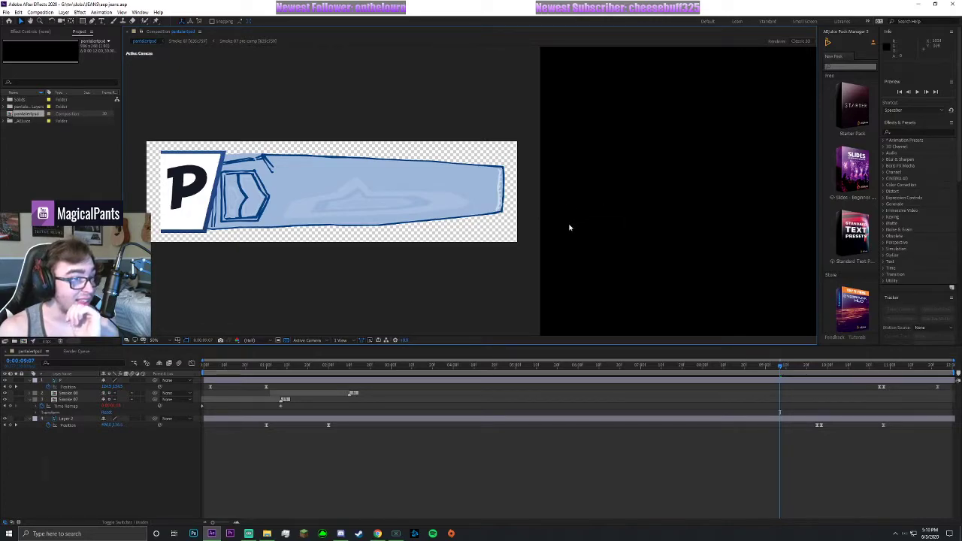
Scrub the alert's intro from the first frame to about 0:00:02:23 and select the P layer.
drag(781, 367, 203, 367)
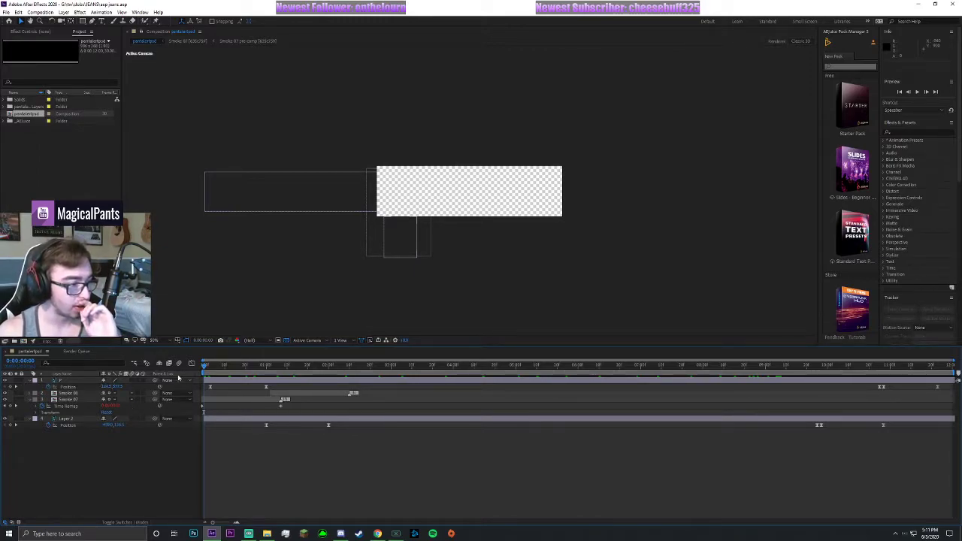
drag(204, 367, 375, 376)
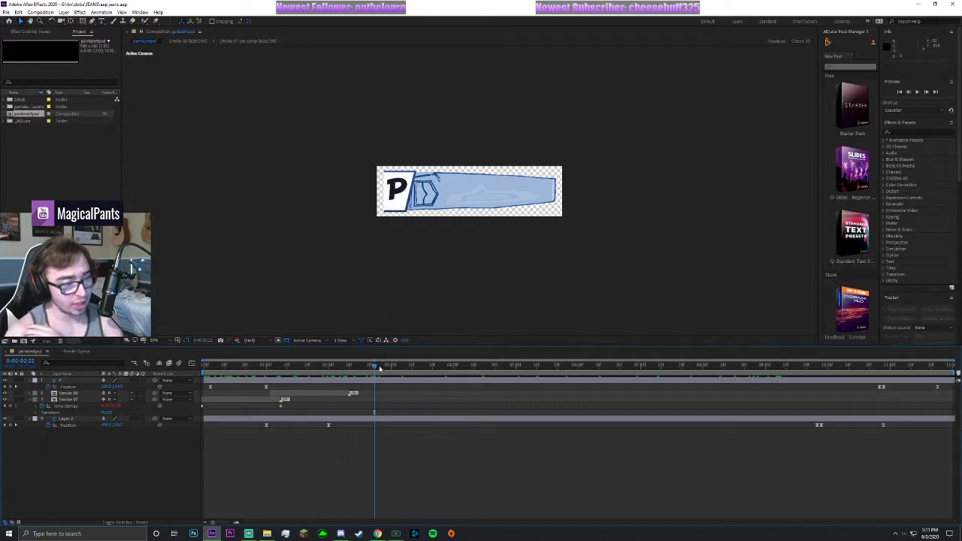
click(400, 205)
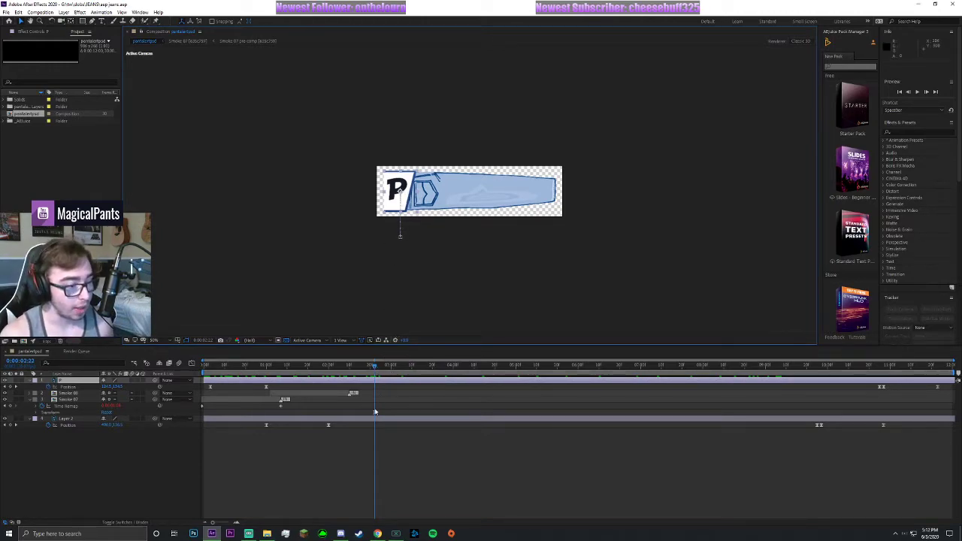
click(371, 370)
drag(371, 369, 375, 372)
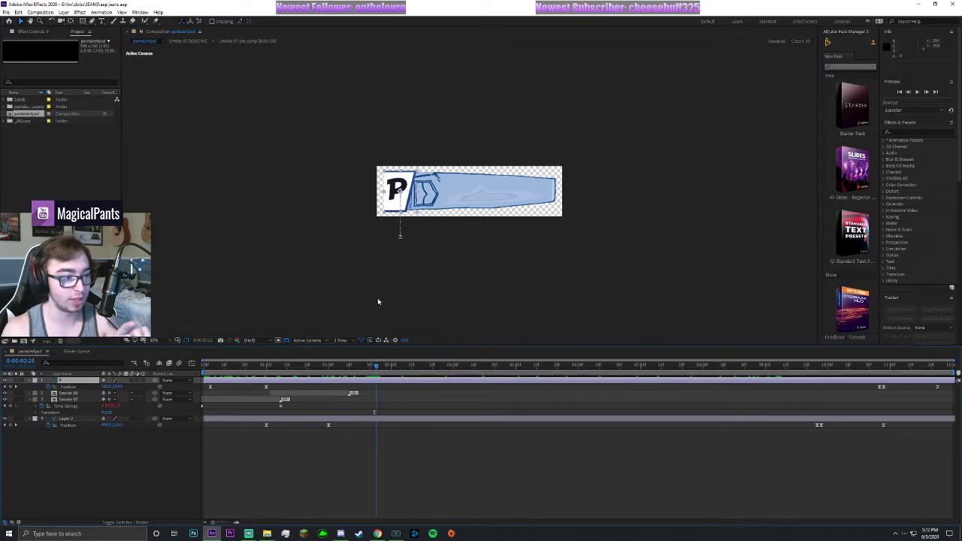
Inspect the P layer's entrance Position keyframes at 0:00:01:00 and 0:00:00:03, and play back the intro.
drag(375, 367, 265, 385)
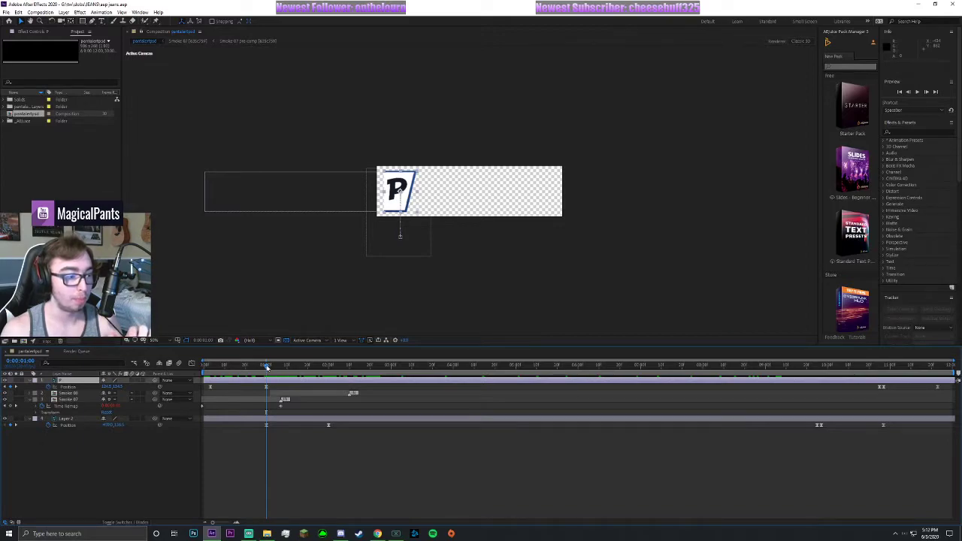
drag(266, 366, 210, 367)
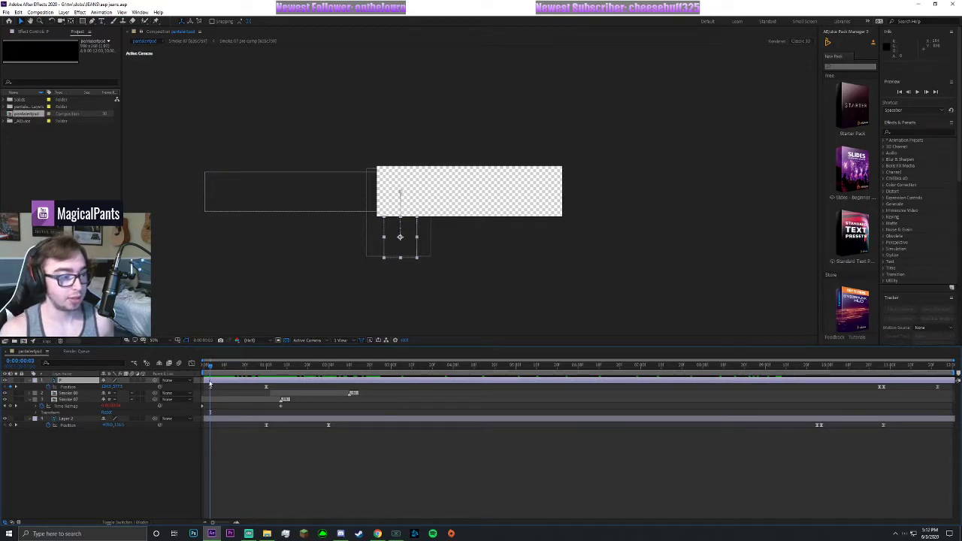
drag(210, 366, 207, 366)
key(space)
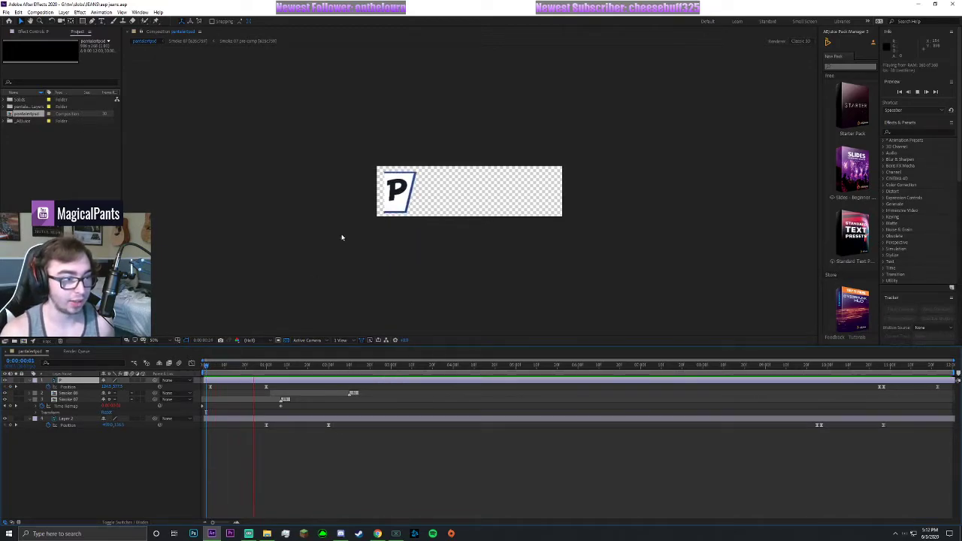
key(space)
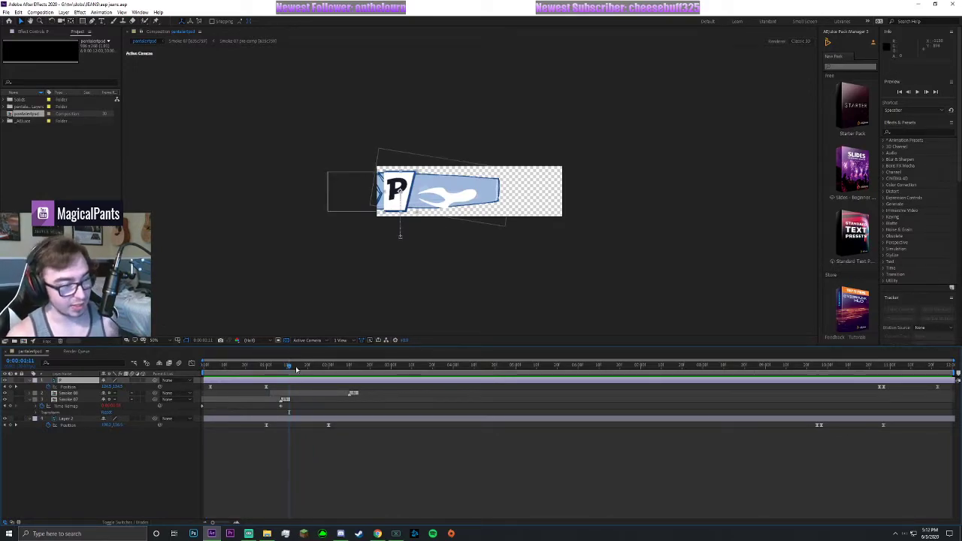
View the Easy Ease keyframe options for the P layer's entrance Position keyframes and close them unapplied.
drag(290, 367, 267, 391)
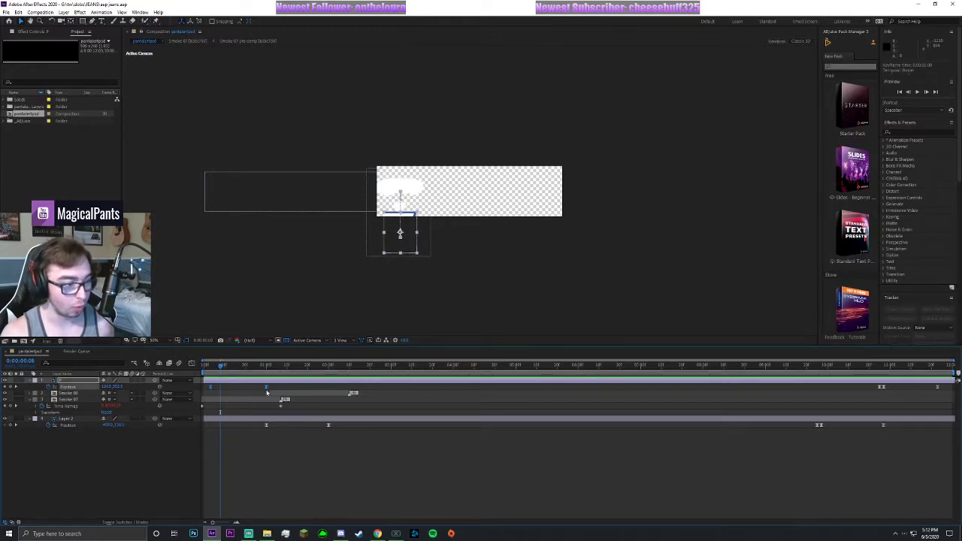
right_click(266, 389)
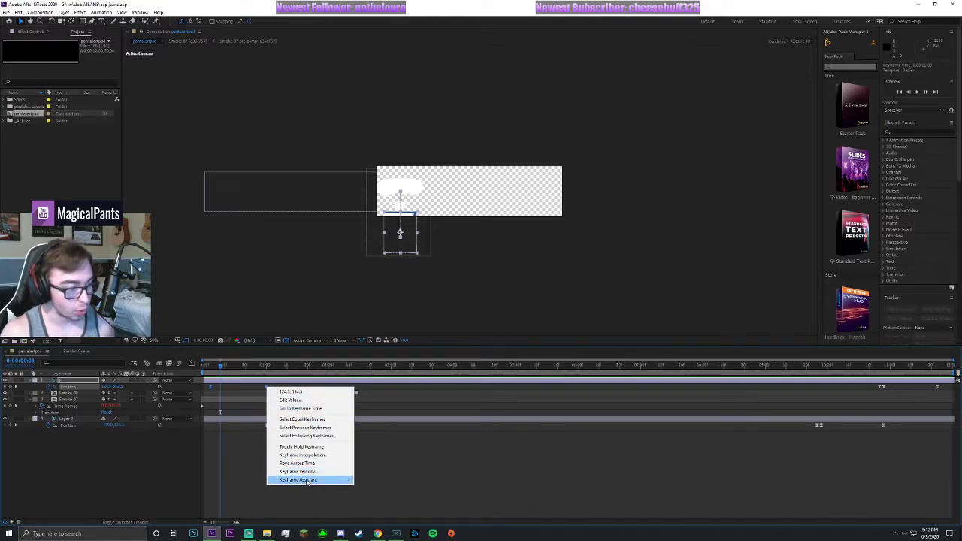
mouse_move(307, 481)
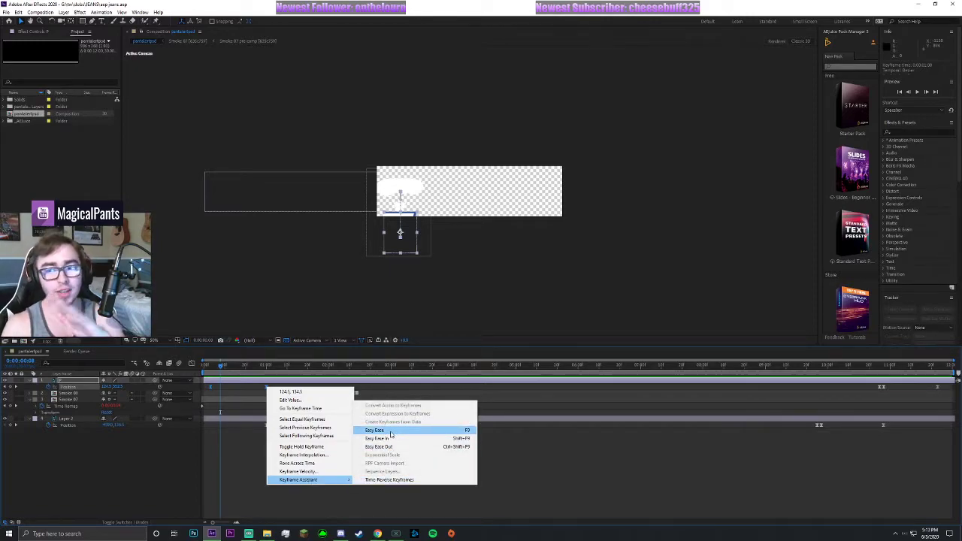
click(359, 288)
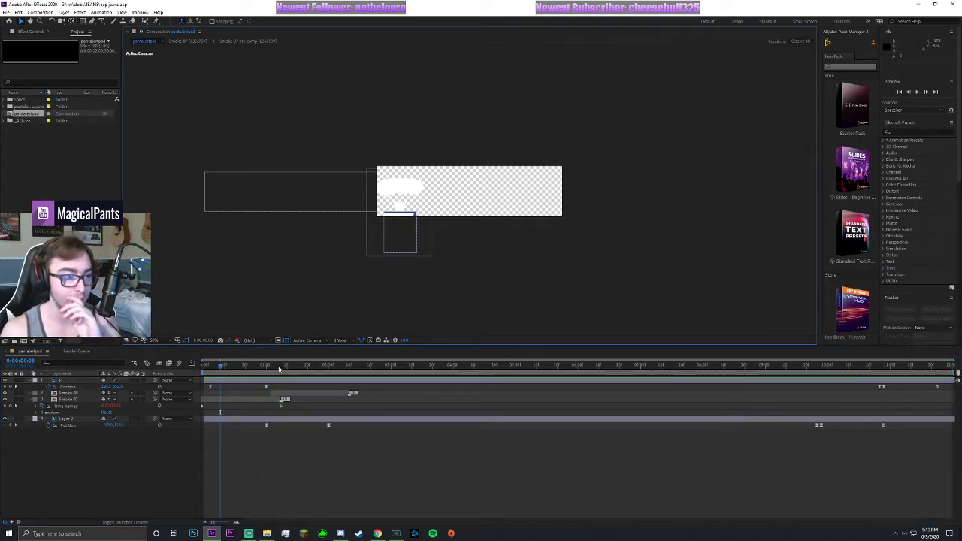
Scrub through the P entrance to 0:00:01:00 and the jeans slide-in to 0:00:02:00.
click(218, 368)
drag(216, 368, 265, 385)
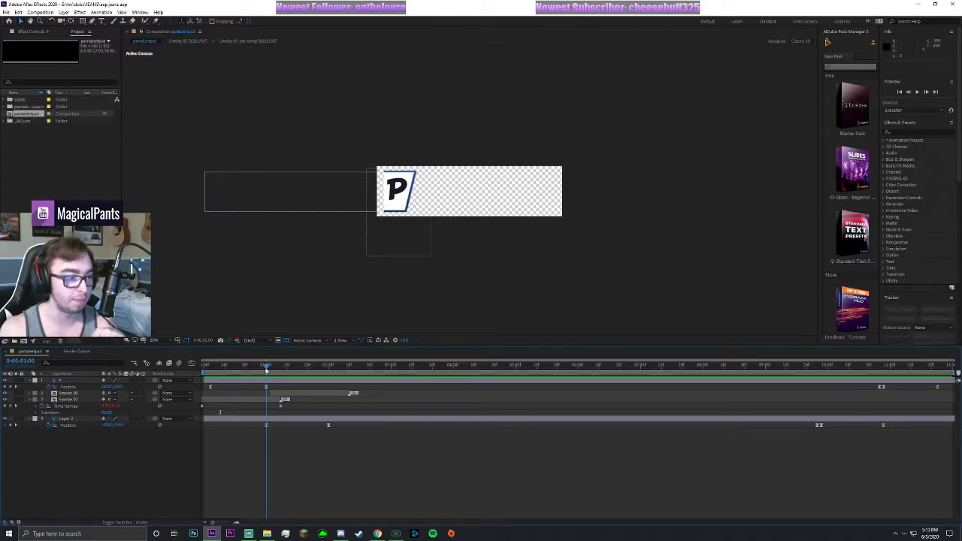
drag(267, 366, 328, 368)
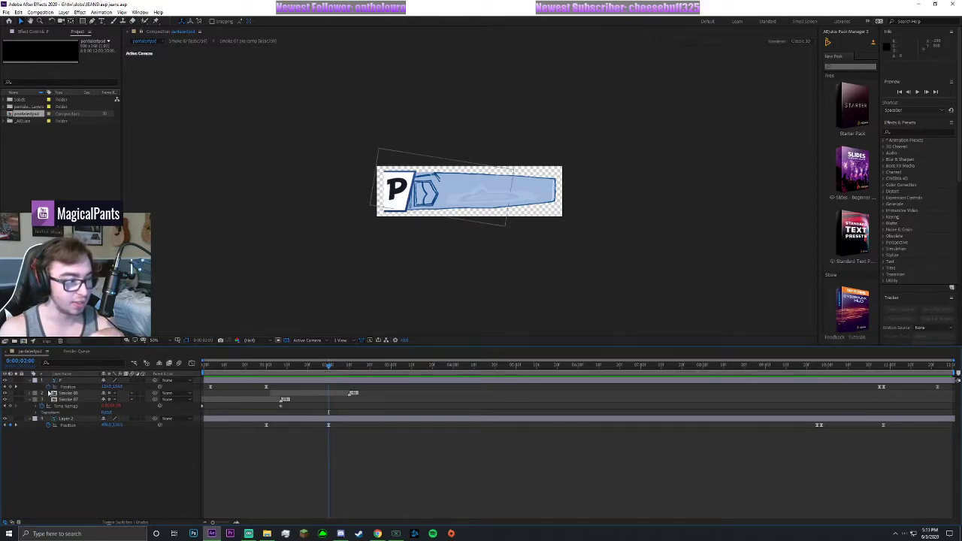
Move the jeans Layer 2 slightly farther off the canvas's left side at its 0:00:01:00 starting Position keyframe.
click(446, 200)
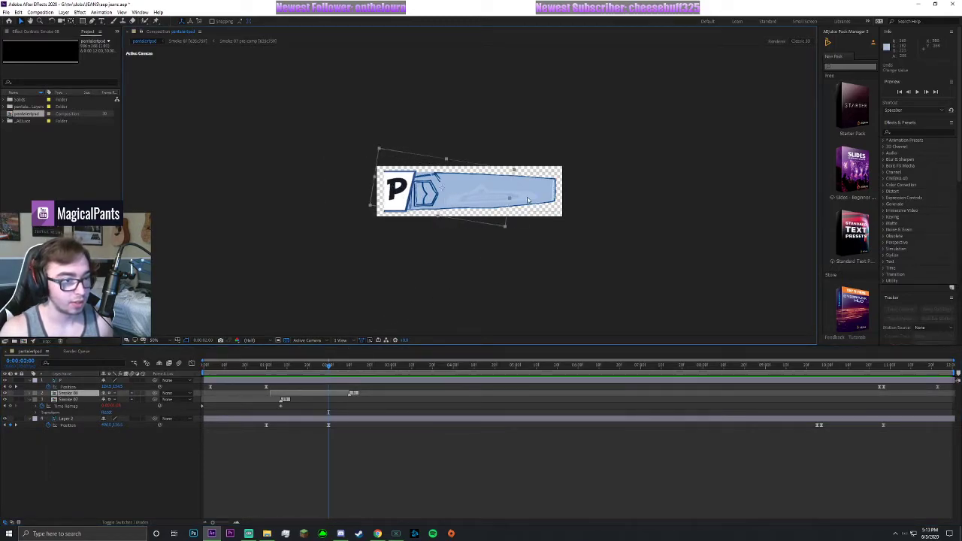
click(454, 182)
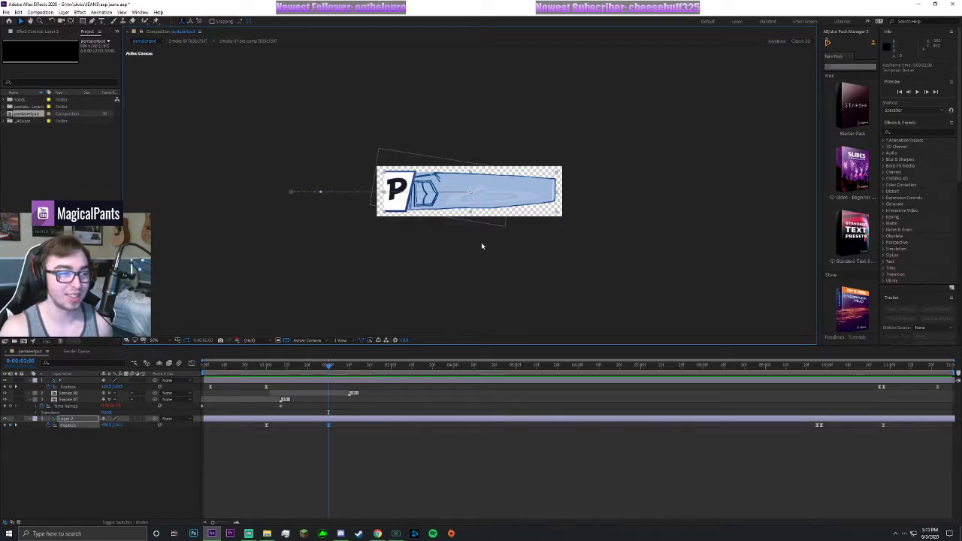
drag(328, 368, 266, 369)
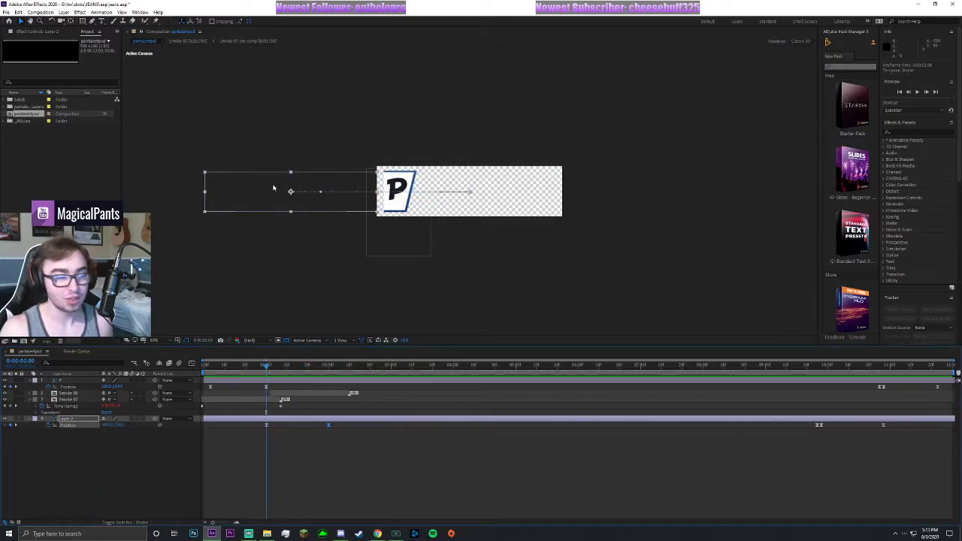
mouse_move(273, 188)
mouse_down()
mouse_move(455, 193)
mouse_move(258, 198)
mouse_move(271, 198)
mouse_up()
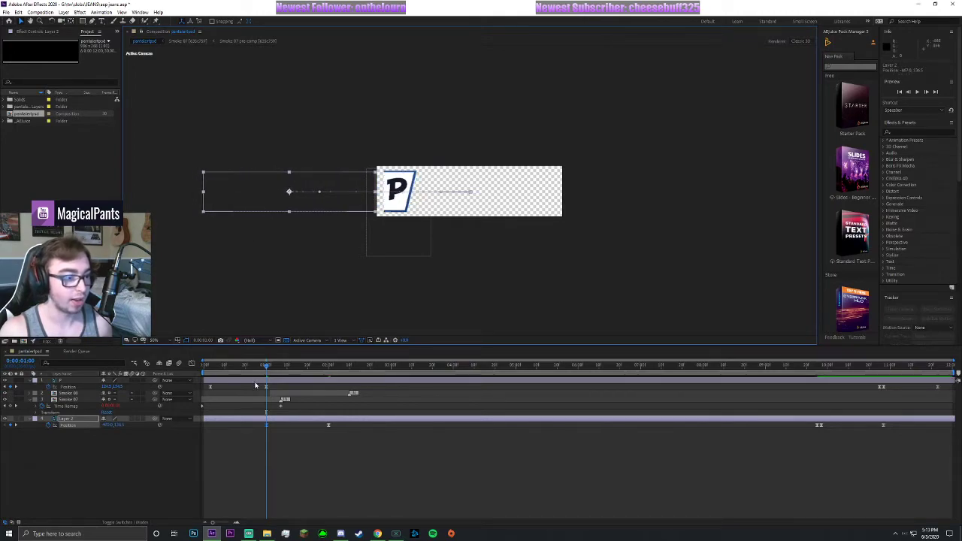
Play back the jeans slide-in, scrub the whole alert to 0:00:09:17, and deselect the layer's keyframe.
key(space)
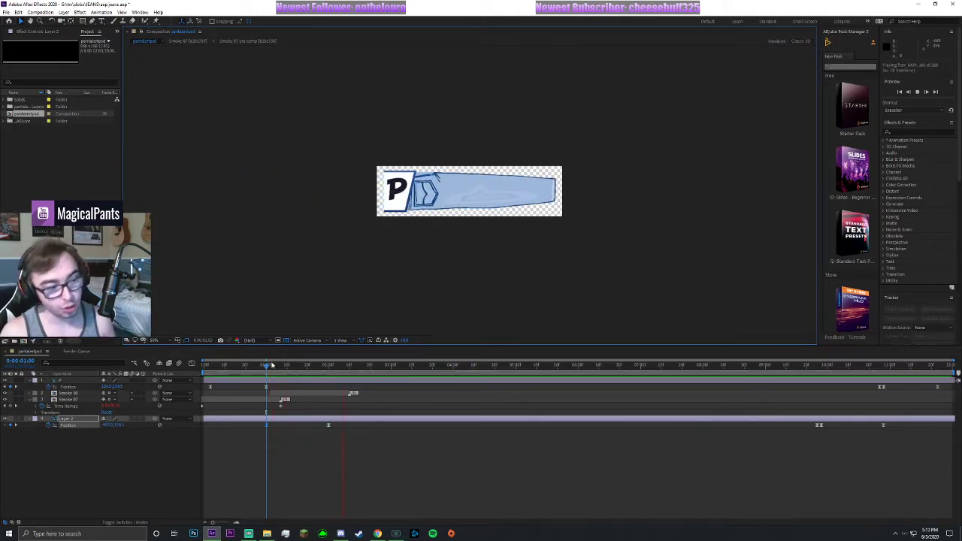
key(space)
drag(381, 368, 208, 364)
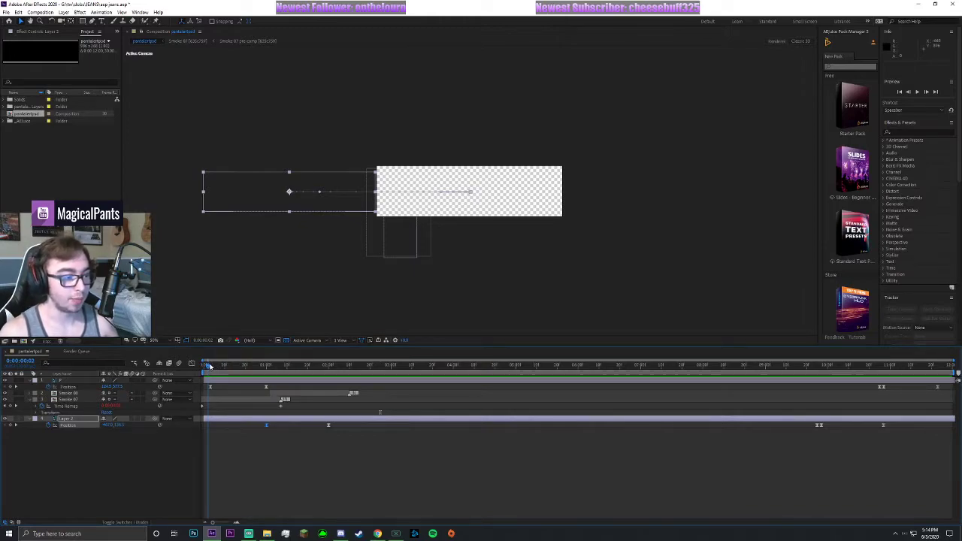
drag(211, 366, 801, 373)
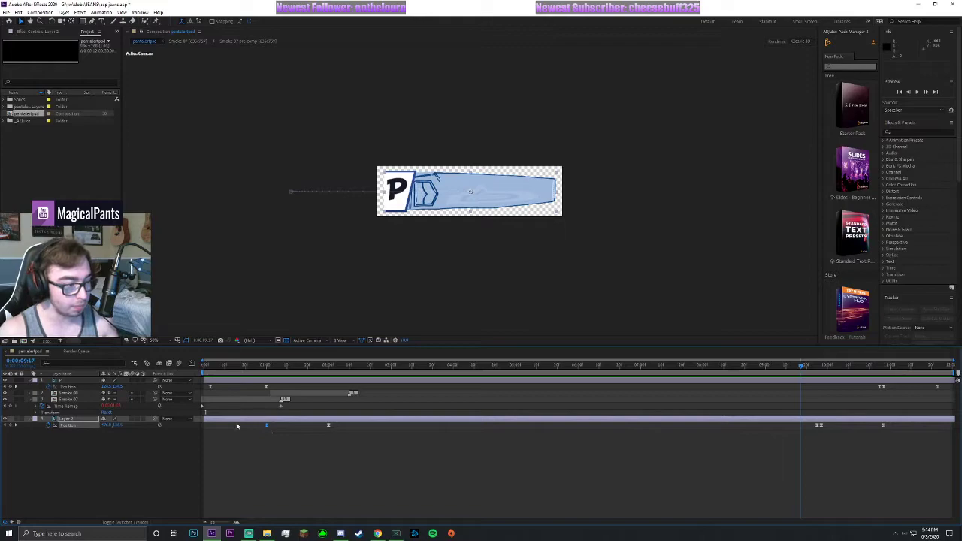
click(227, 430)
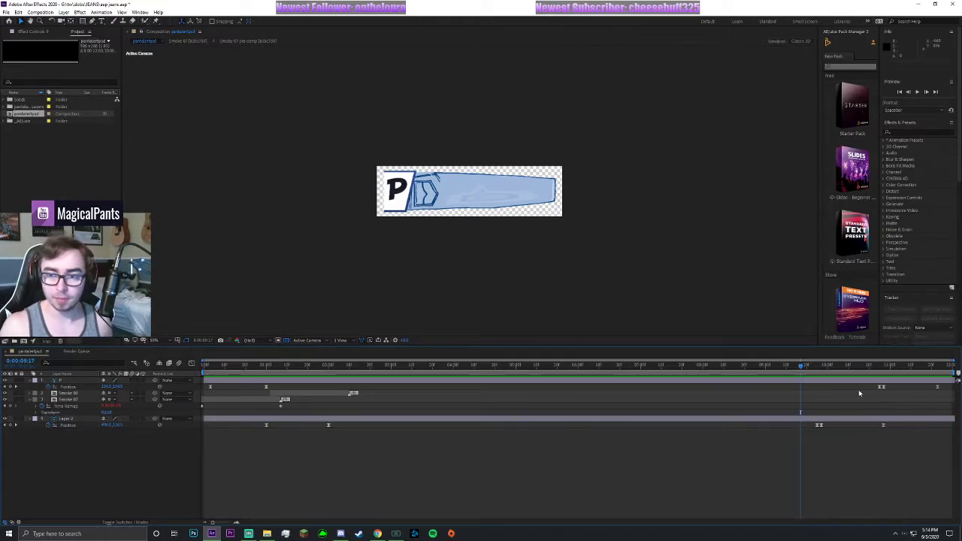
View the Keyframe Assistant options for the P layer's exit Position keyframe just before 11 seconds and close them.
drag(801, 366, 875, 368)
click(883, 387)
right_click(884, 387)
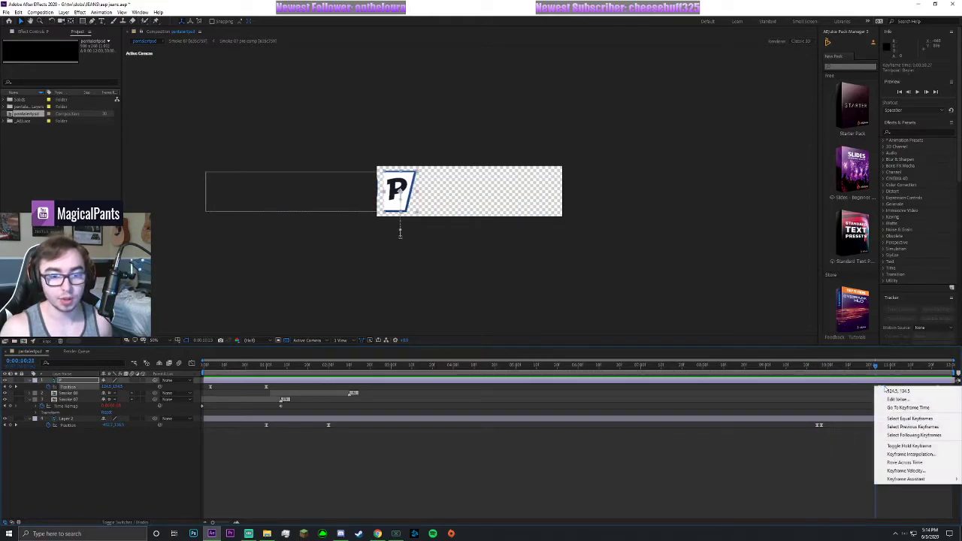
mouse_move(896, 481)
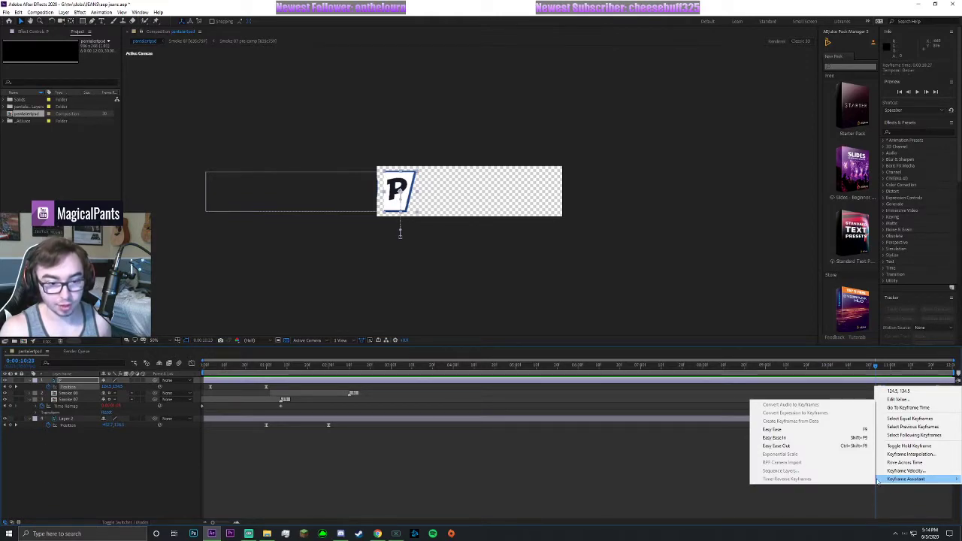
click(780, 481)
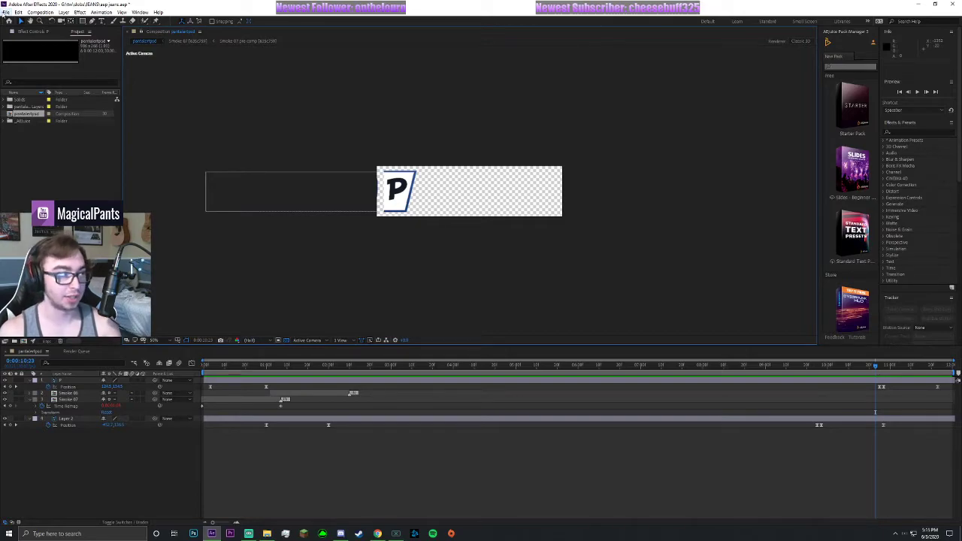
Add the alert composition to the Render Queue and show its queued entry.
click(4, 13)
mouse_move(50, 156)
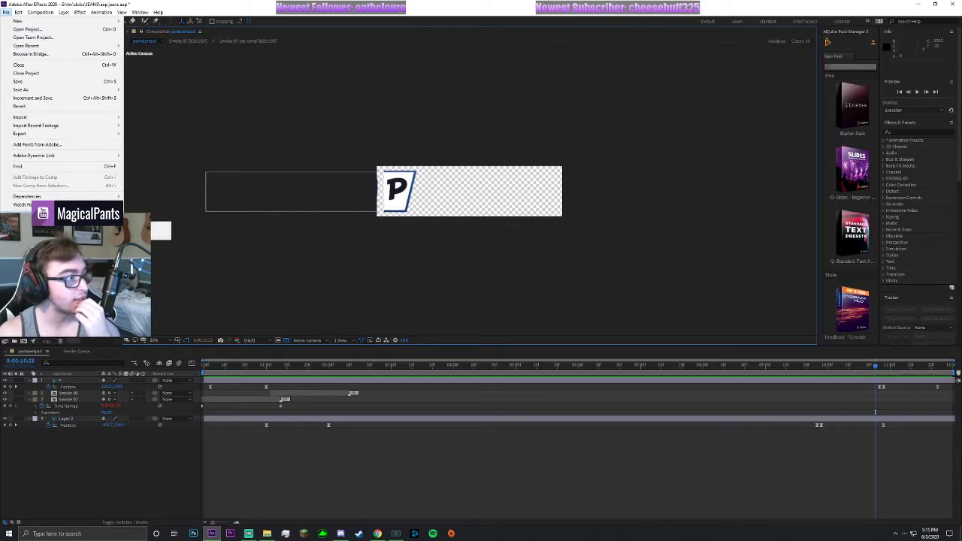
mouse_move(65, 136)
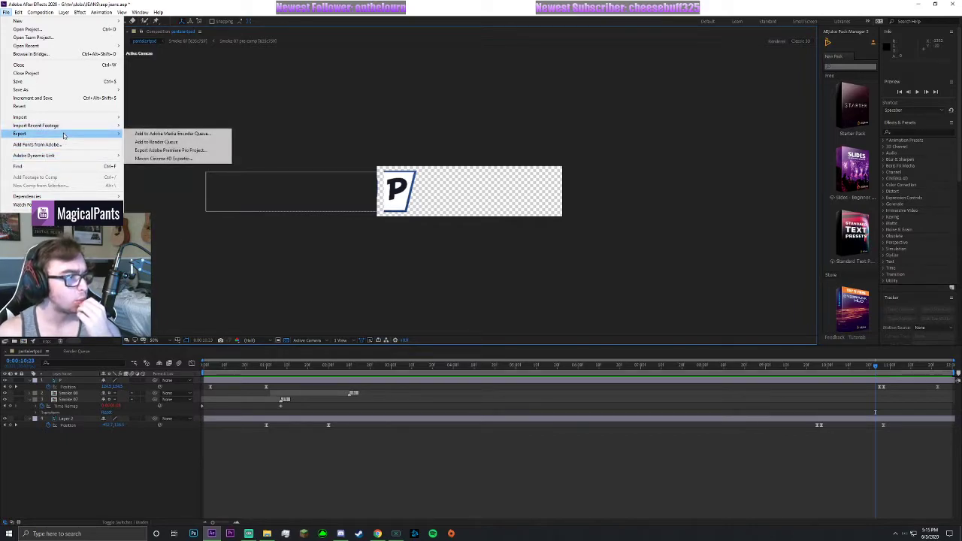
click(169, 143)
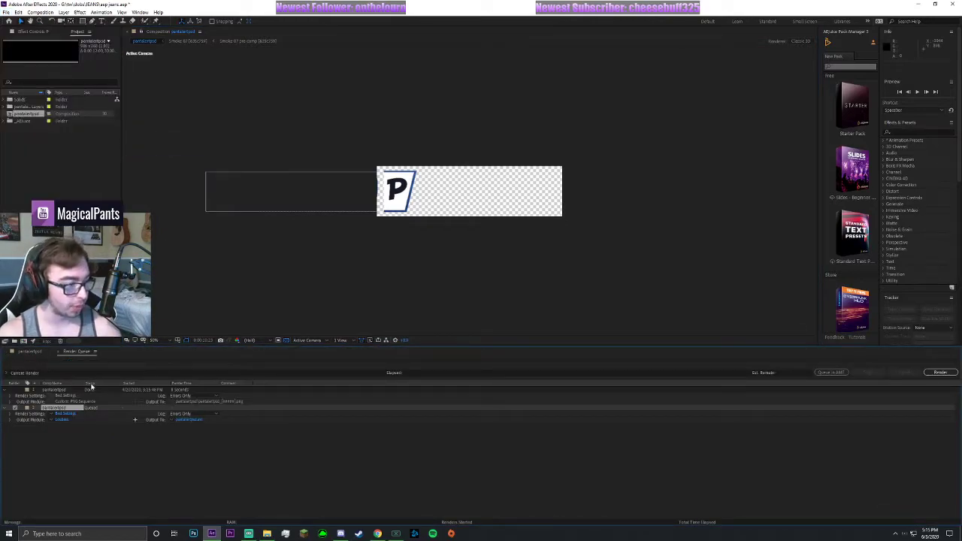
click(38, 350)
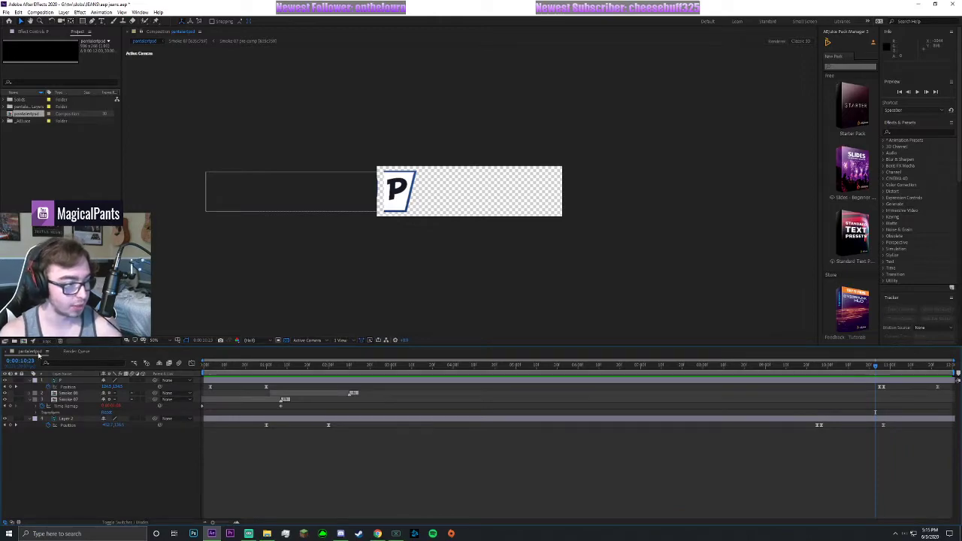
click(69, 352)
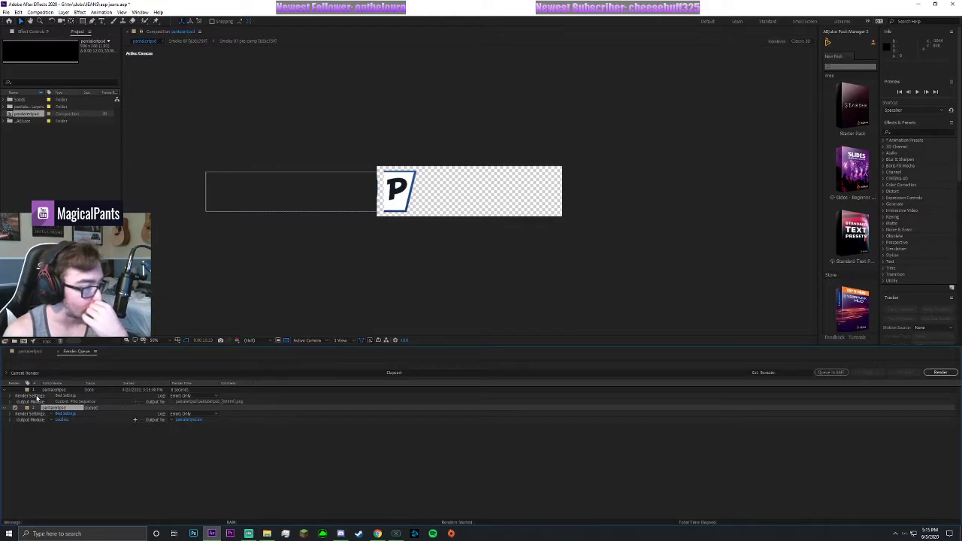
Collapse the finished render's details and accept the queued item's render settings at Best quality and Full resolution.
click(6, 390)
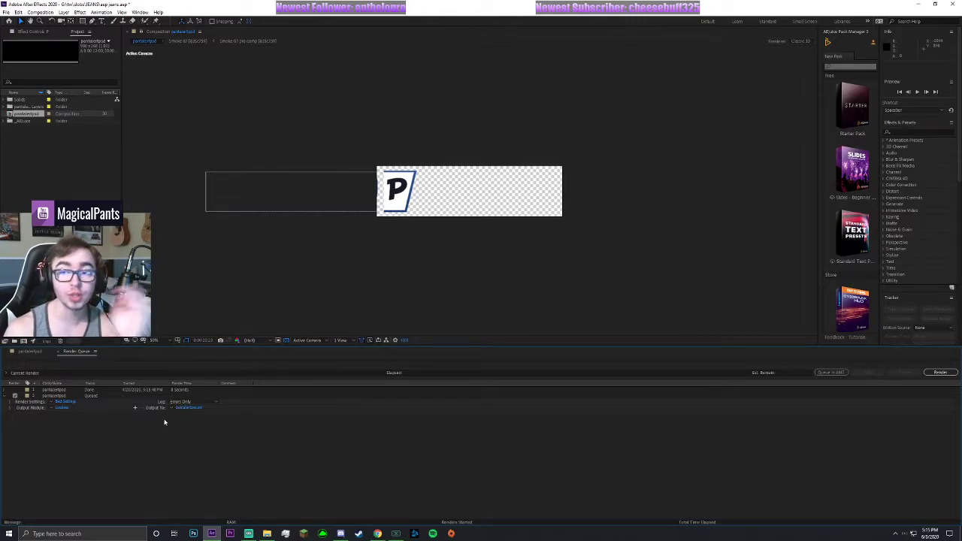
click(66, 402)
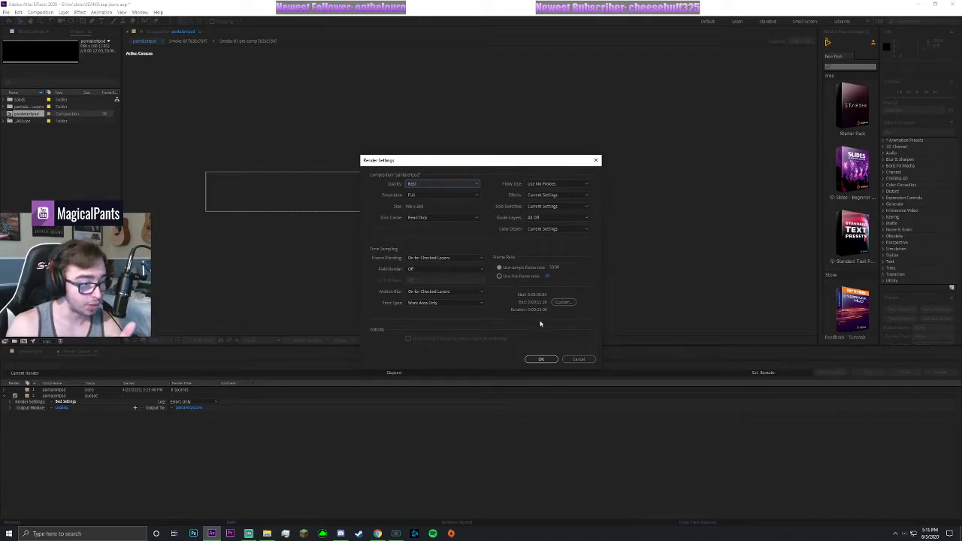
click(538, 358)
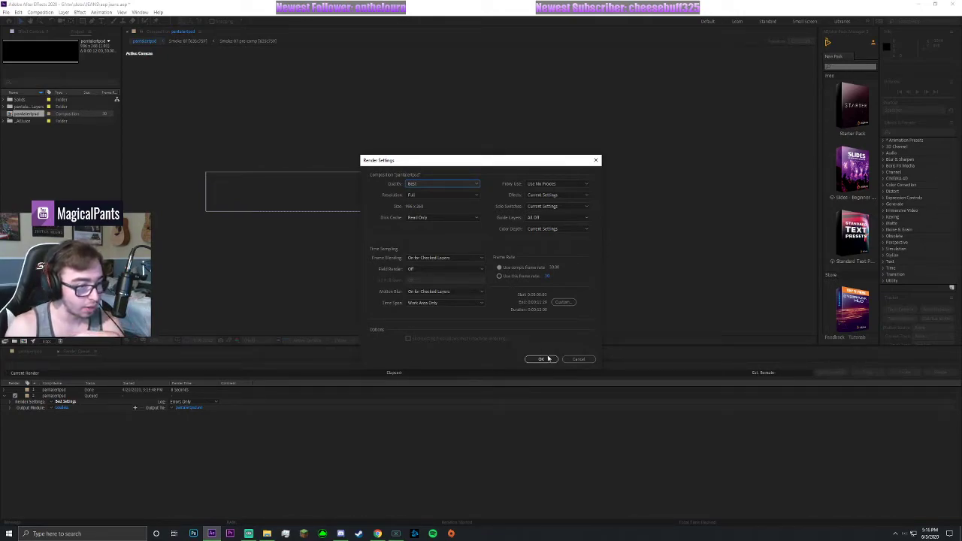
Try PNG Sequence format with RGB + Alpha channels in the queued item's output module settings, and cancel the dialog.
click(62, 408)
click(441, 174)
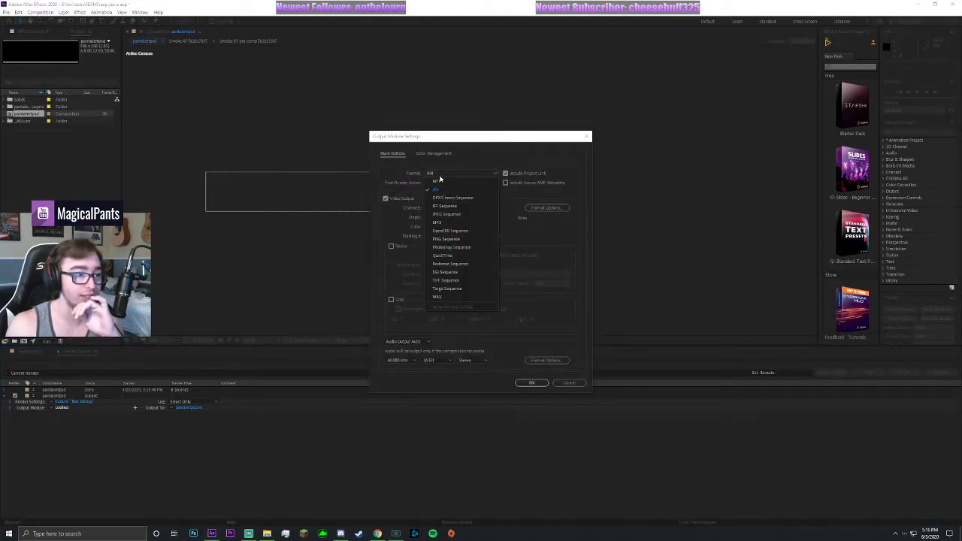
click(467, 241)
click(439, 186)
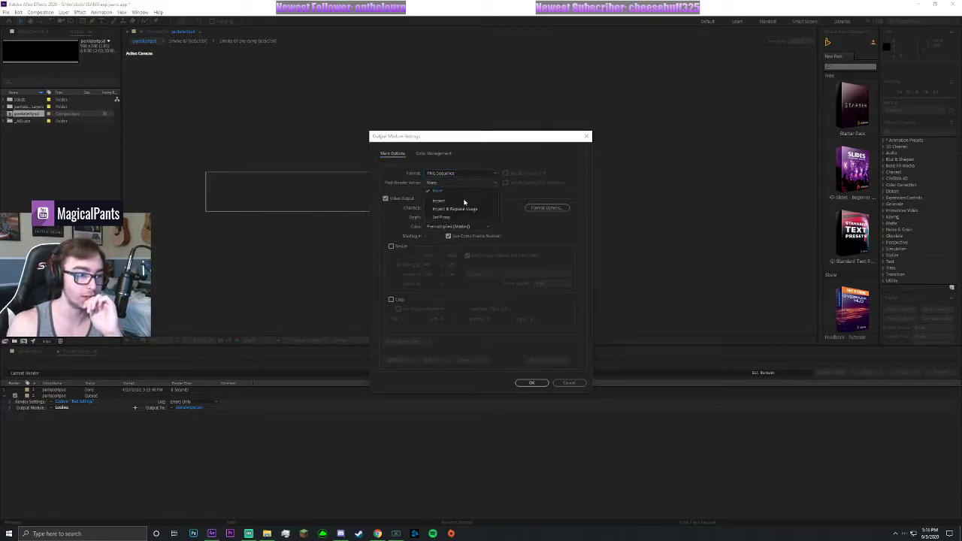
click(434, 202)
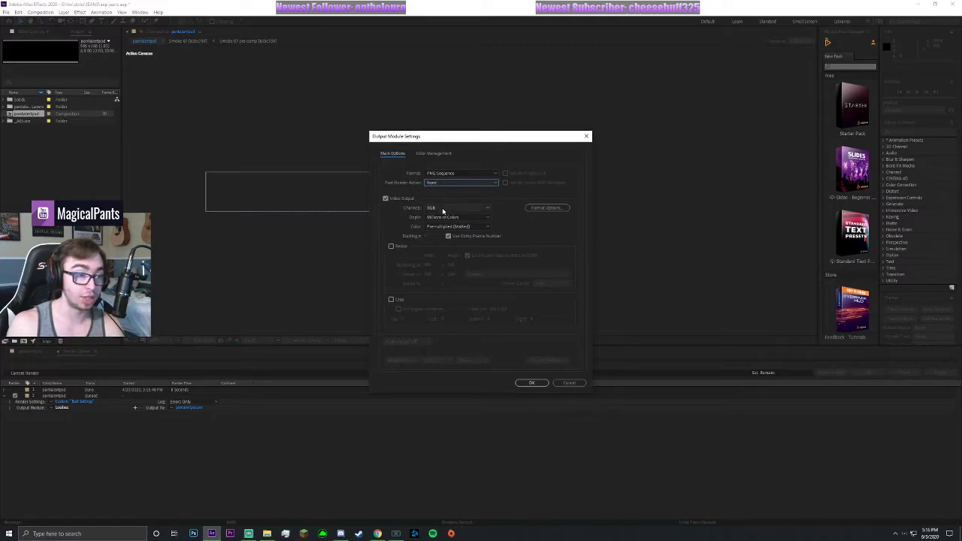
click(444, 208)
click(447, 232)
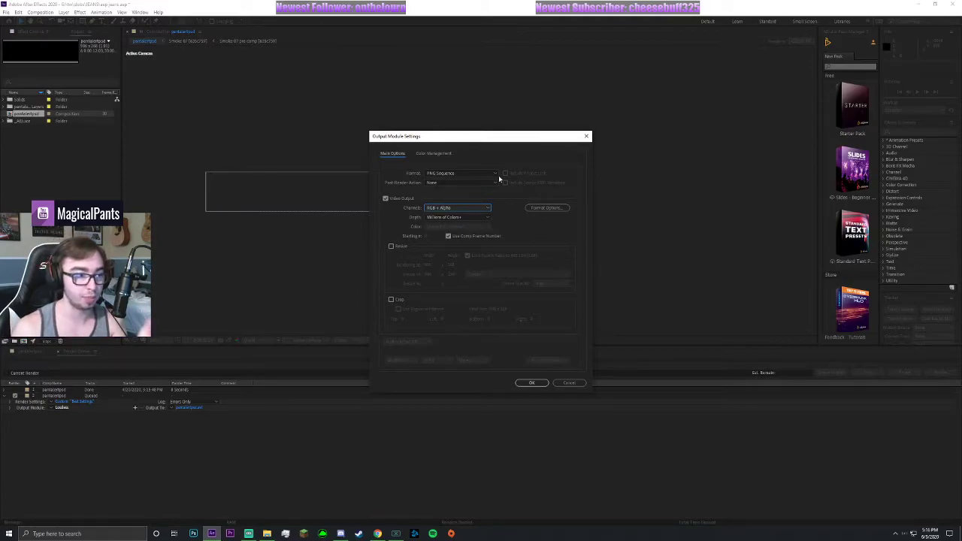
click(565, 383)
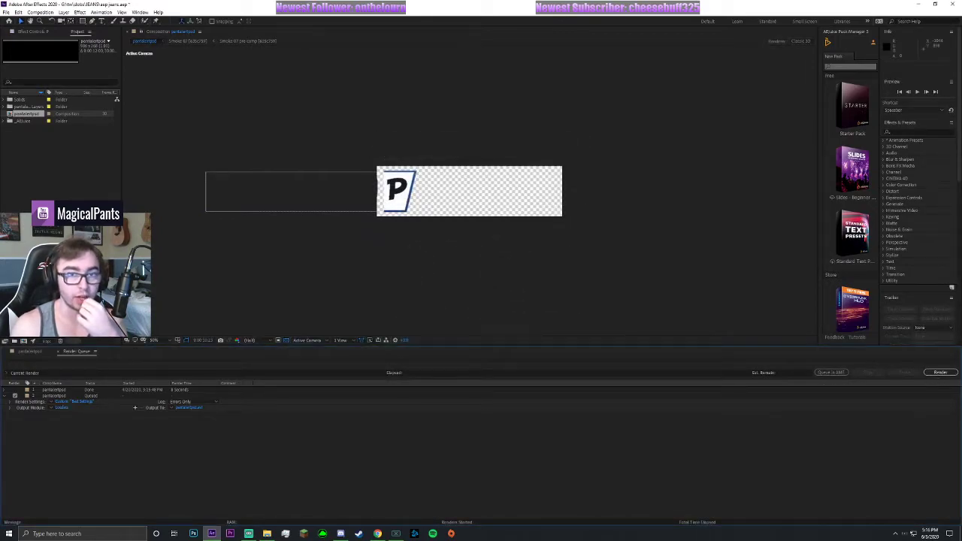
Close After Effects without saving the project and switch to Photoshop.
click(952, 4)
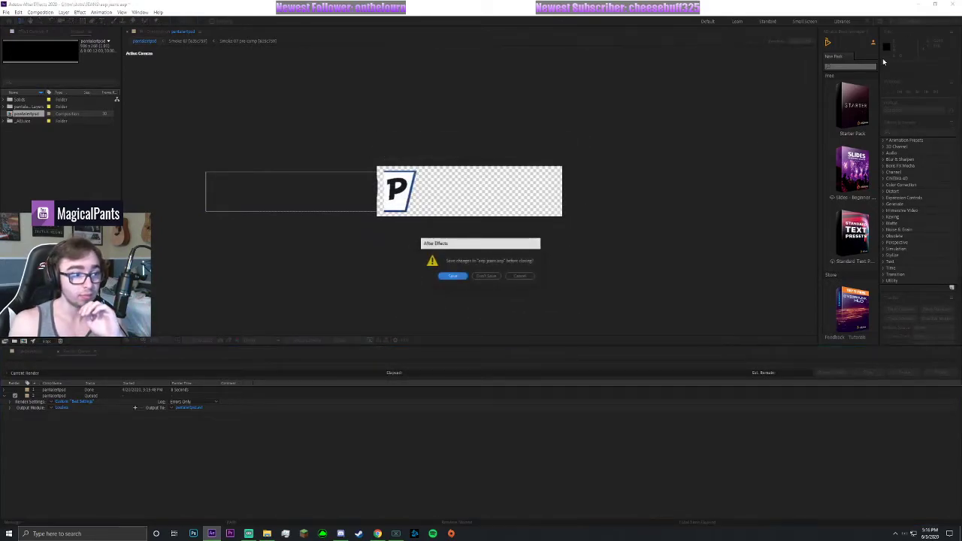
click(486, 276)
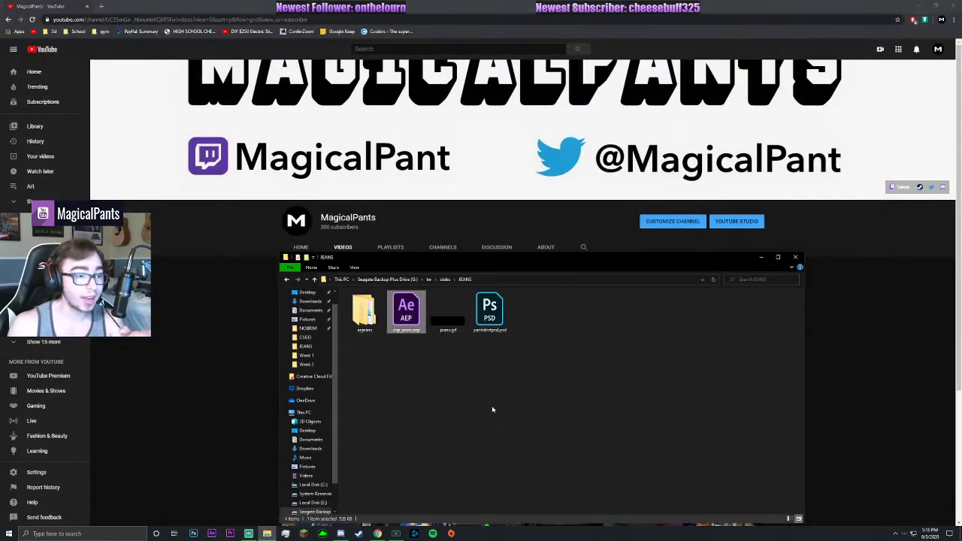
click(193, 533)
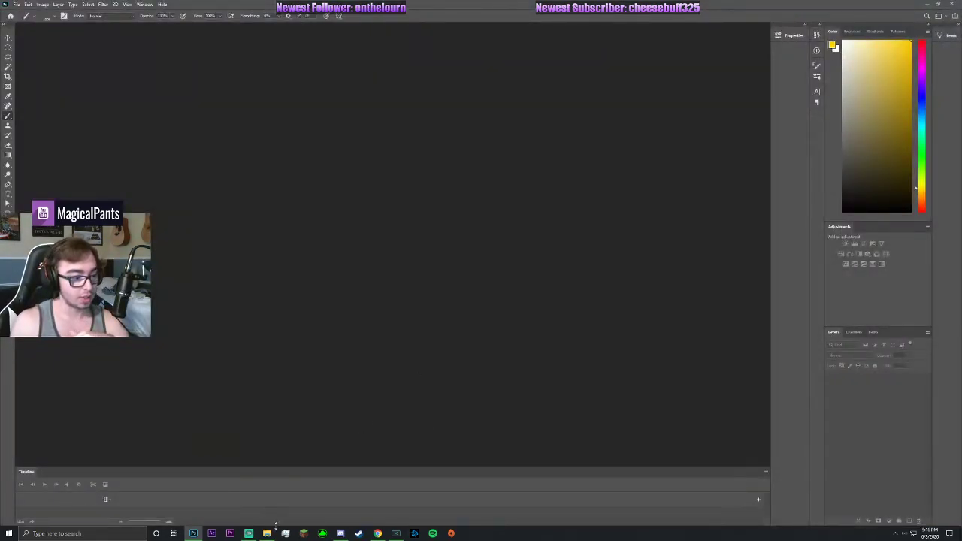
Open the first rendered frame, pantalertpsd_00000.png, from the JEANS project's pantalertpsd folder in Photoshop.
click(266, 533)
double_click(364, 314)
double_click(366, 304)
click(365, 324)
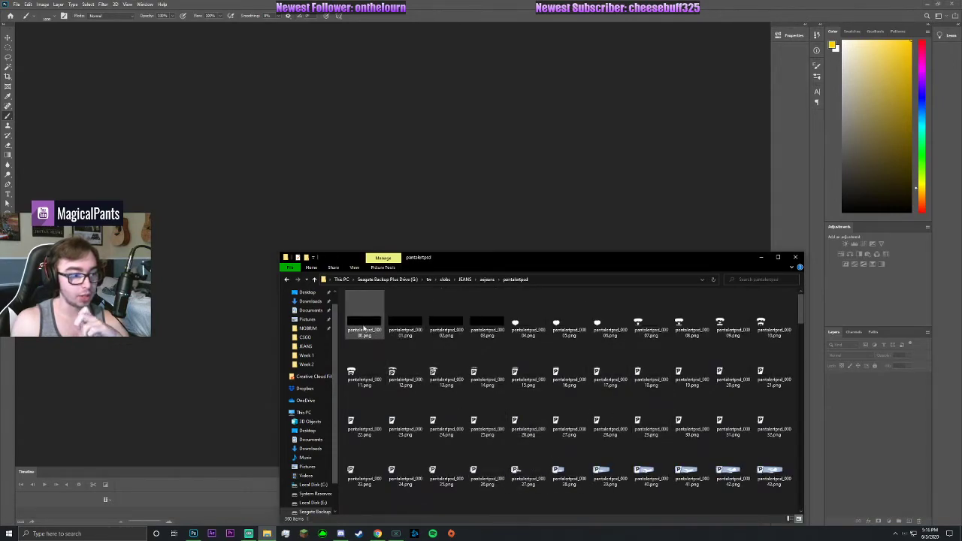
drag(364, 325, 208, 239)
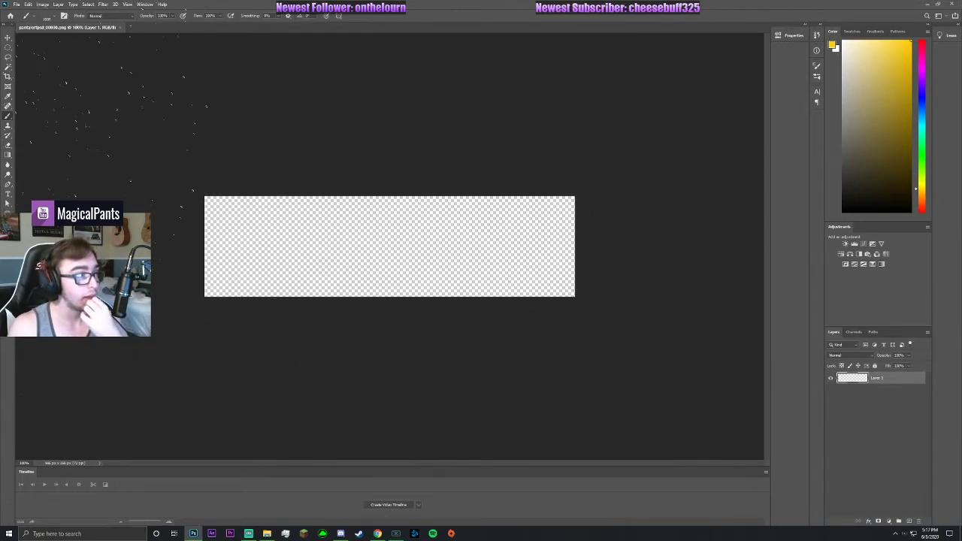
click(43, 5)
mouse_move(74, 136)
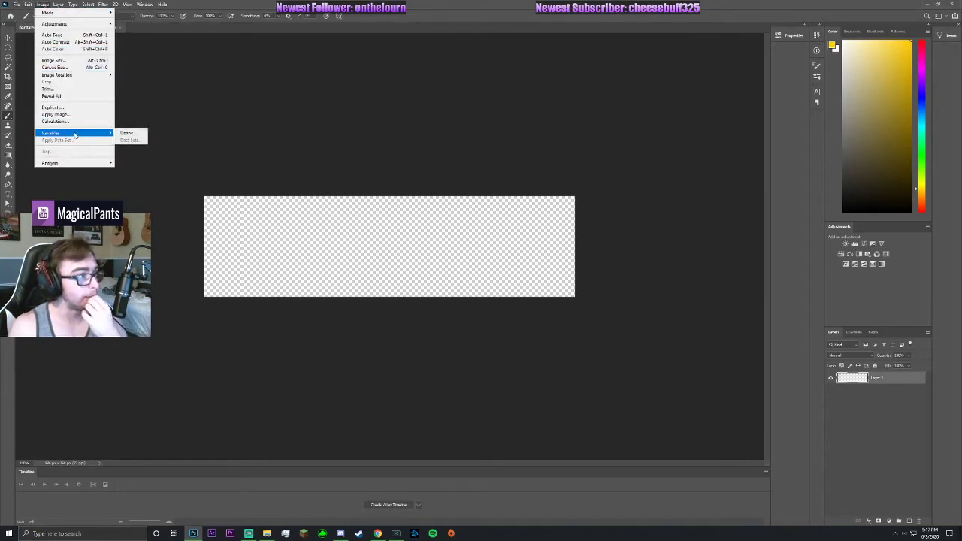
click(46, 7)
click(23, 5)
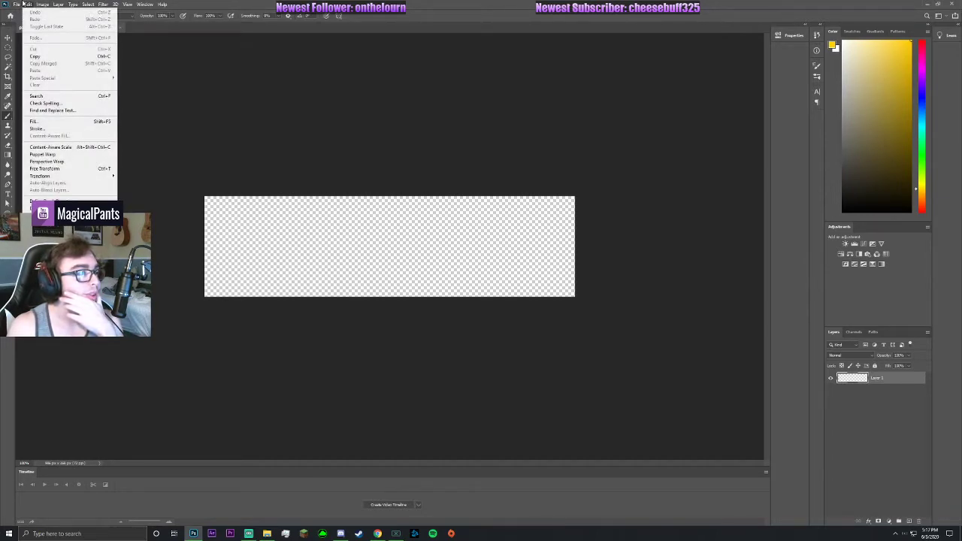
Add a new video layer from file, using pantalertpsd_00001.png in the JEANS project's pantalertpsd frame folder.
mouse_move(71, 5)
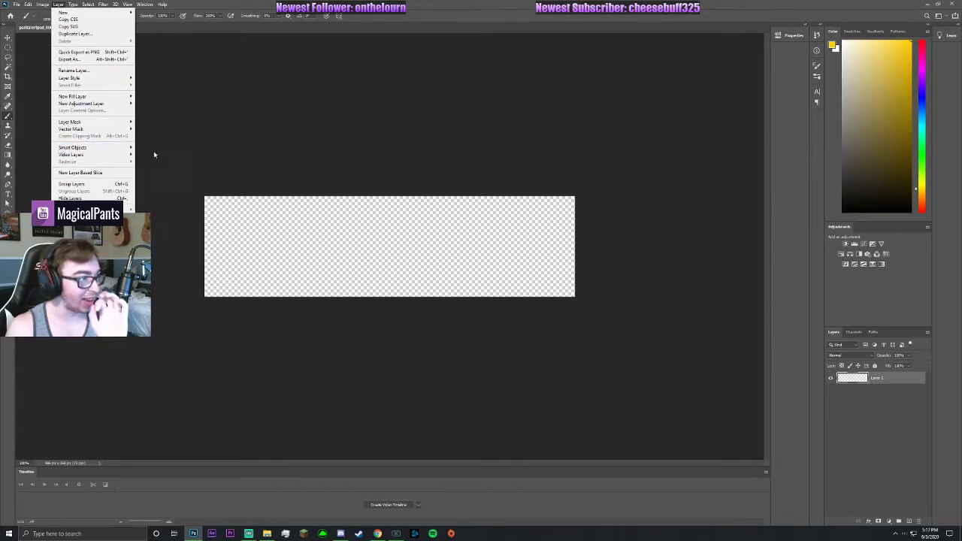
mouse_move(117, 154)
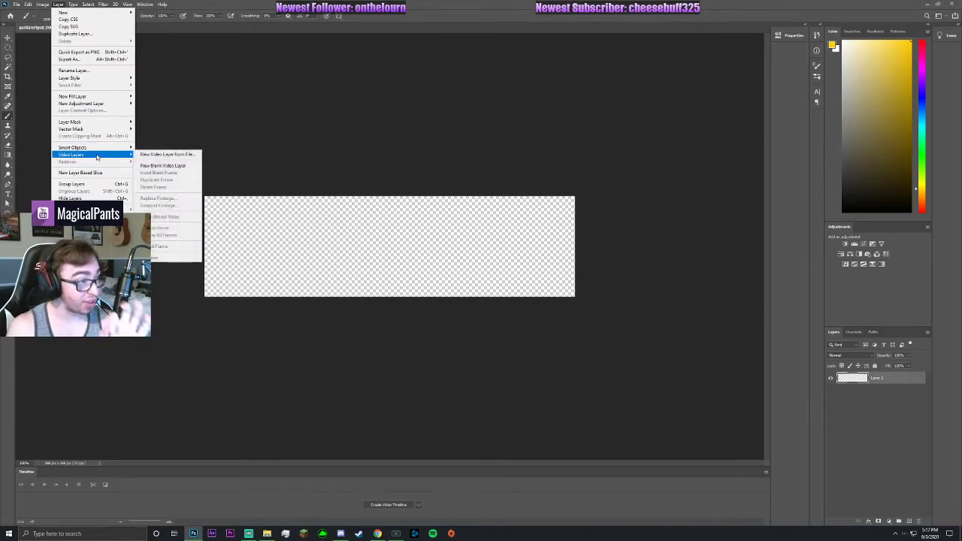
click(155, 155)
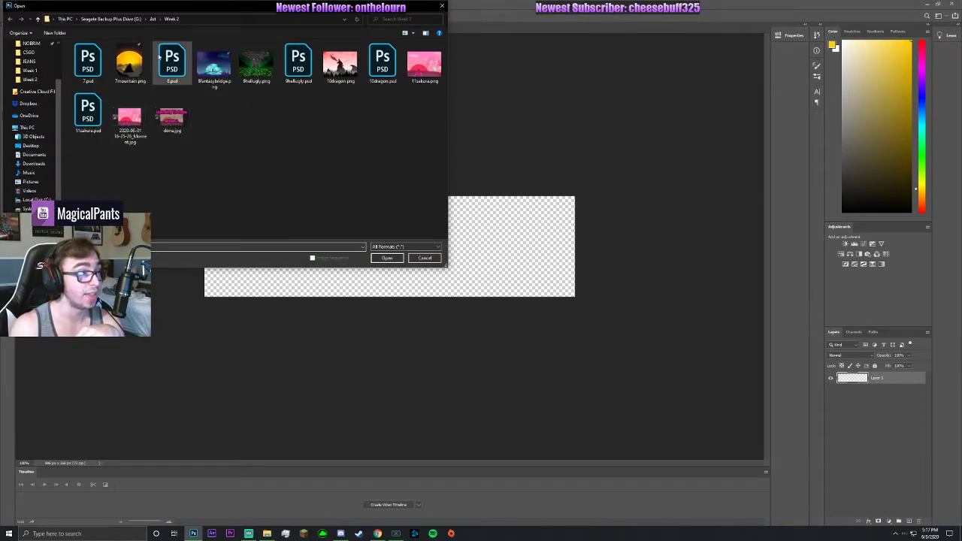
click(112, 18)
double_click(117, 152)
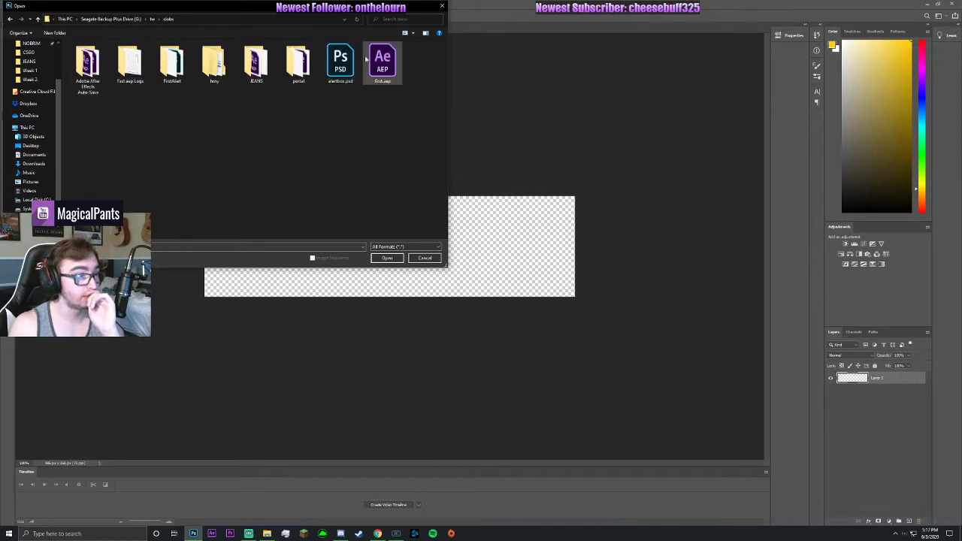
double_click(256, 64)
double_click(90, 62)
double_click(84, 56)
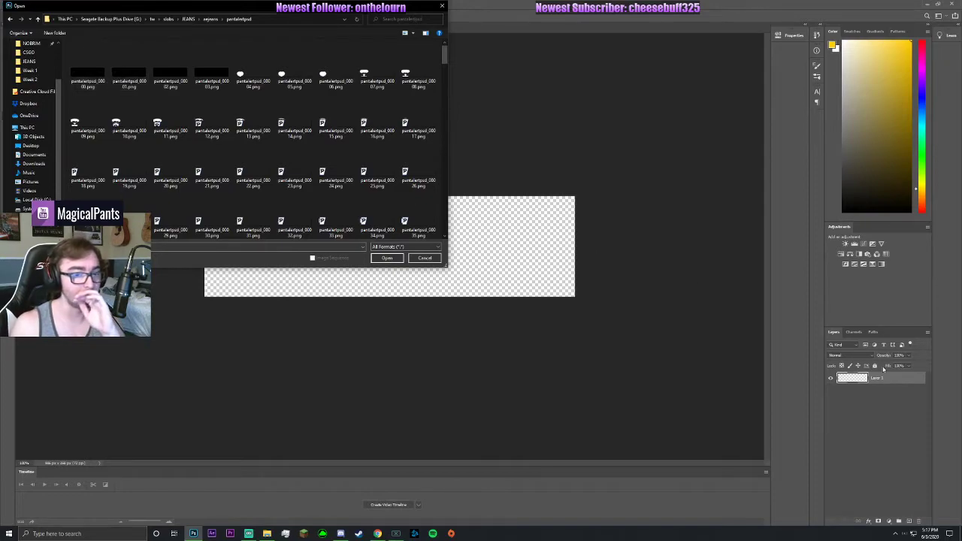
click(129, 68)
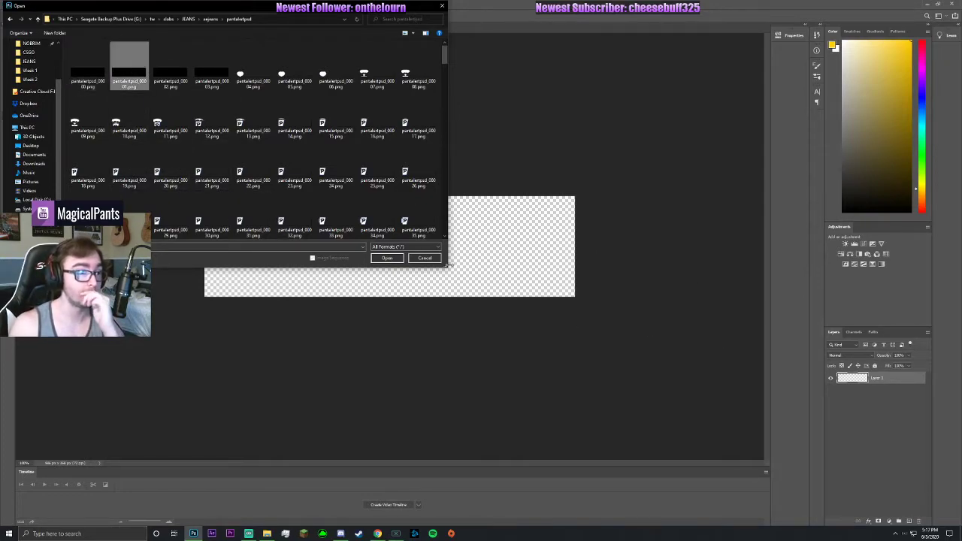
click(386, 258)
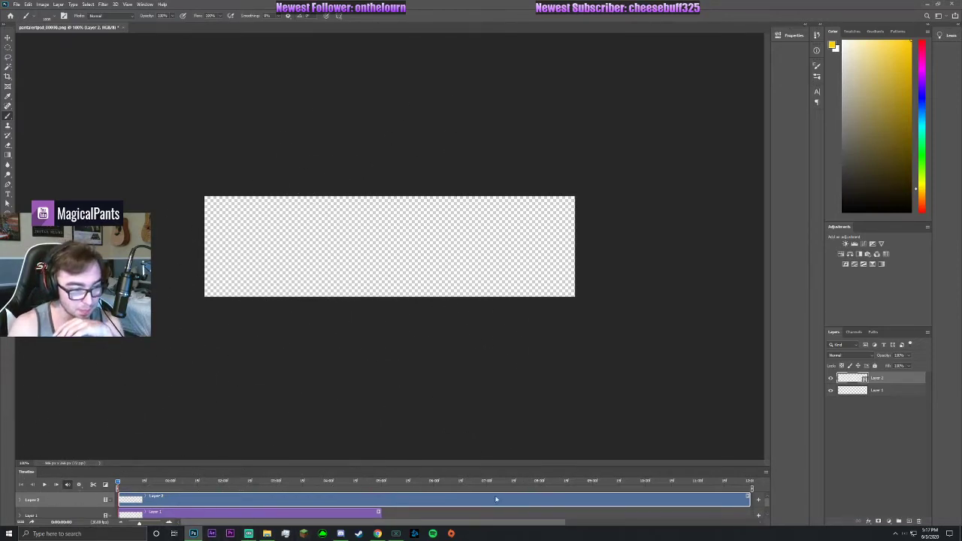
Scrub the video timeline to the start of the P's entrance and view the track below the video layer.
drag(235, 523, 204, 514)
drag(118, 482, 135, 496)
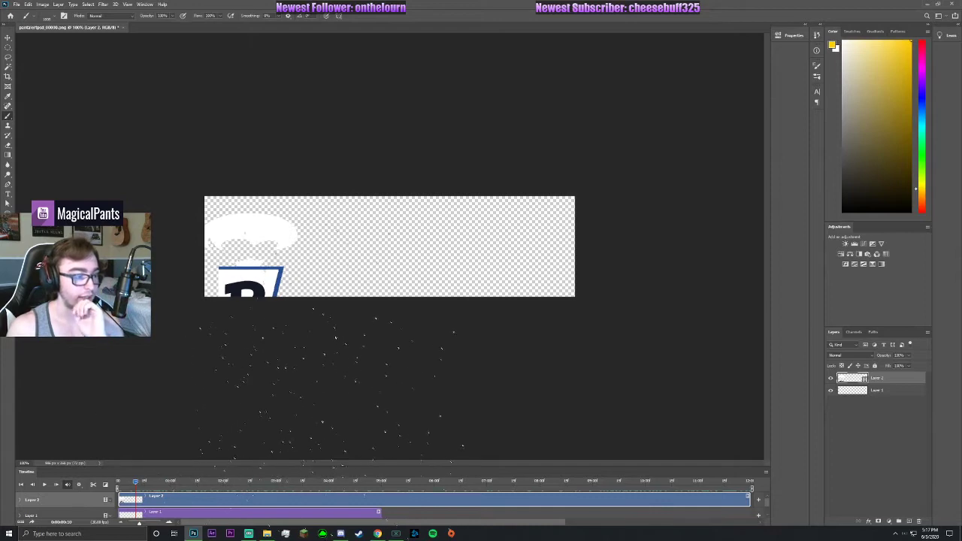
scroll(159, 489, down, 1)
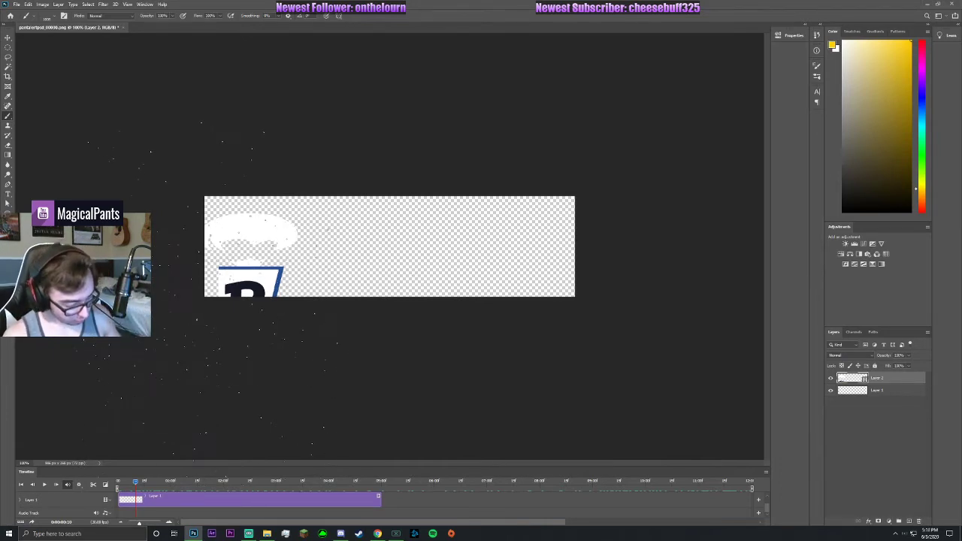
View the Save for Web GIF export settings with looping set to Forever and close the dialog.
click(17, 4)
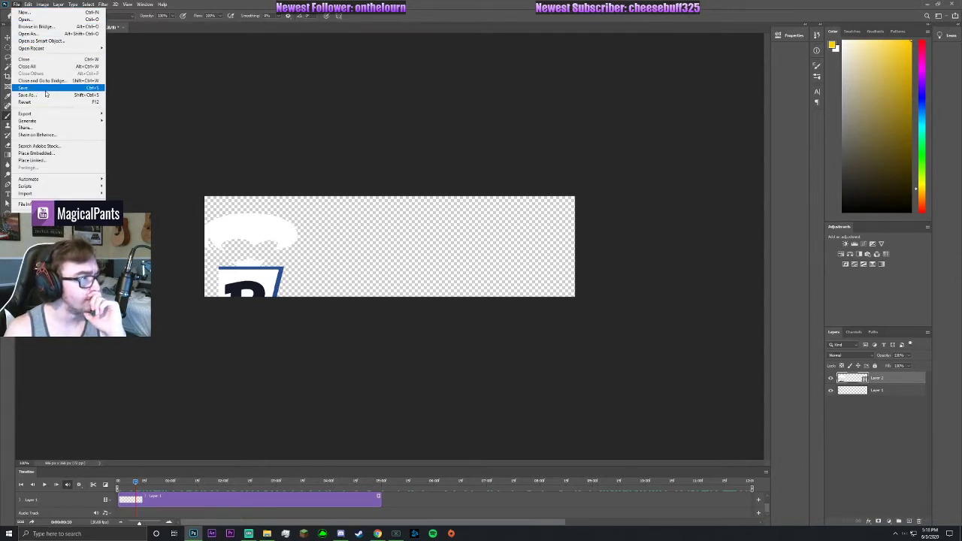
mouse_move(45, 180)
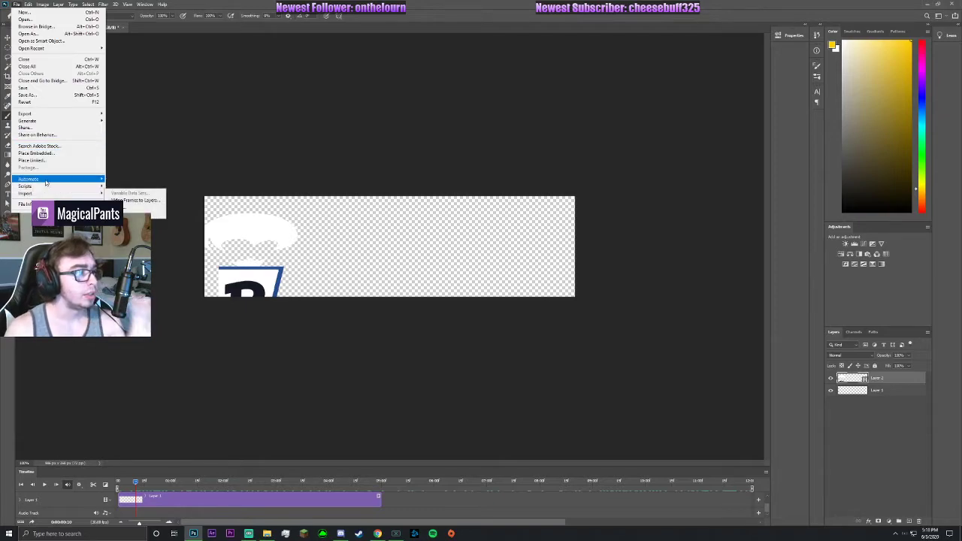
click(188, 139)
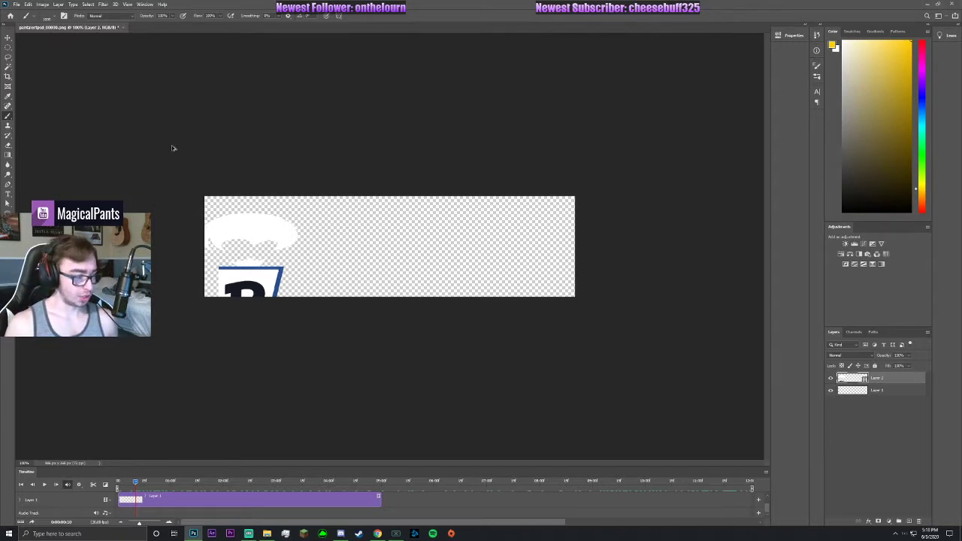
key(ctrl+alt+shift+s)
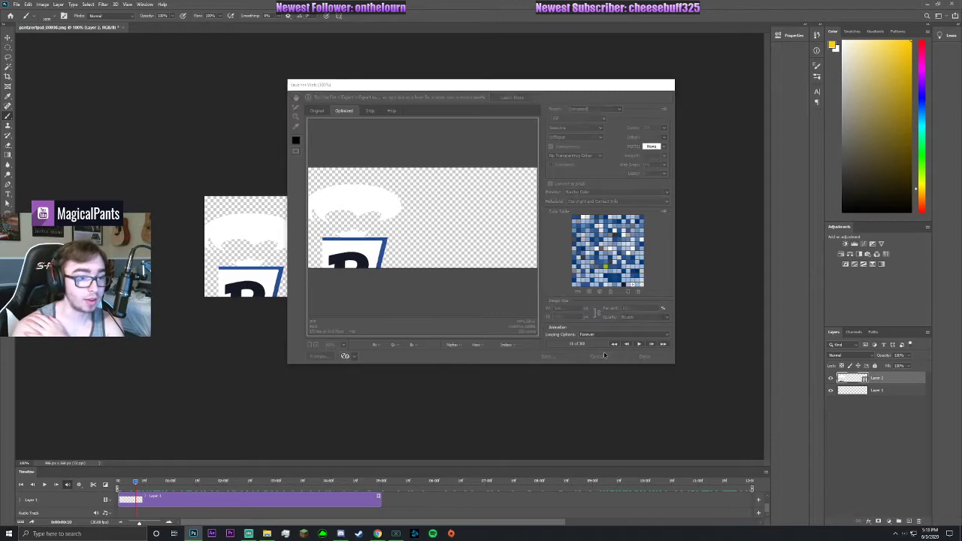
click(644, 356)
Quit Photoshop without saving changes to pantalertpsd_00000.png.
click(952, 3)
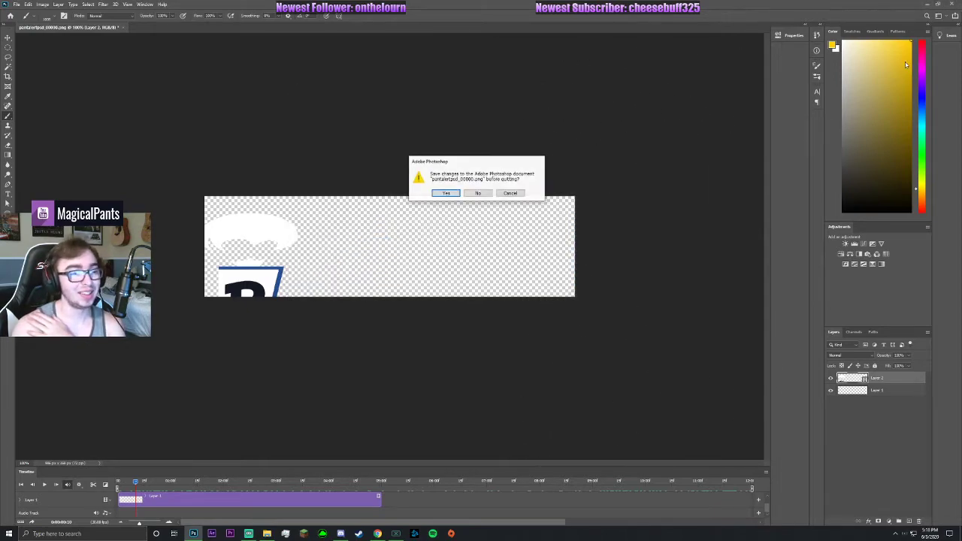
click(478, 193)
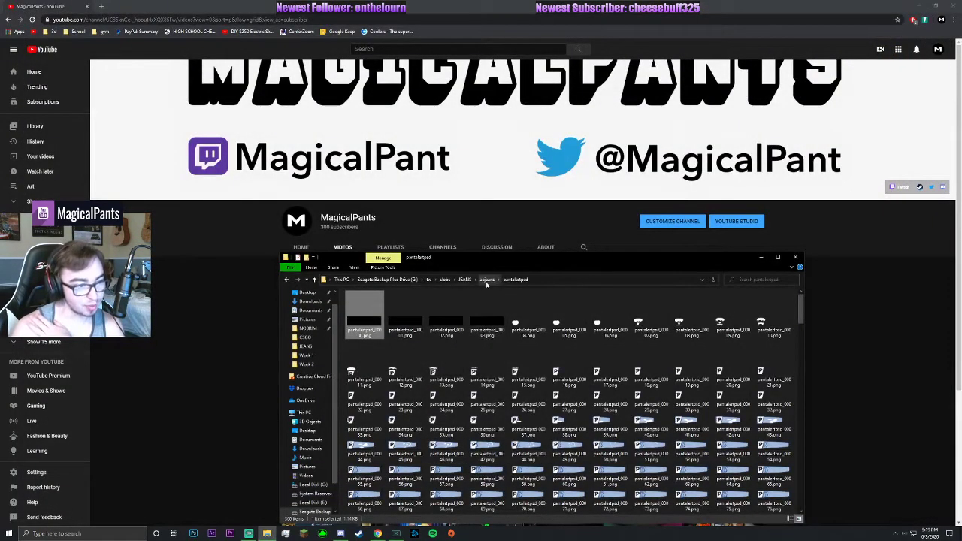
Preview the finished jeans.gif from the JEANS project folder and close the viewer.
click(464, 278)
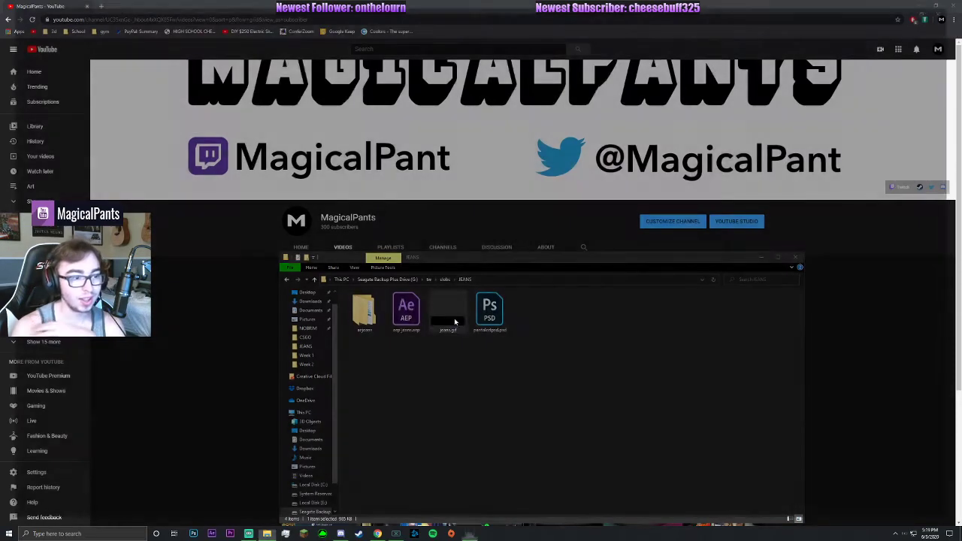
double_click(455, 321)
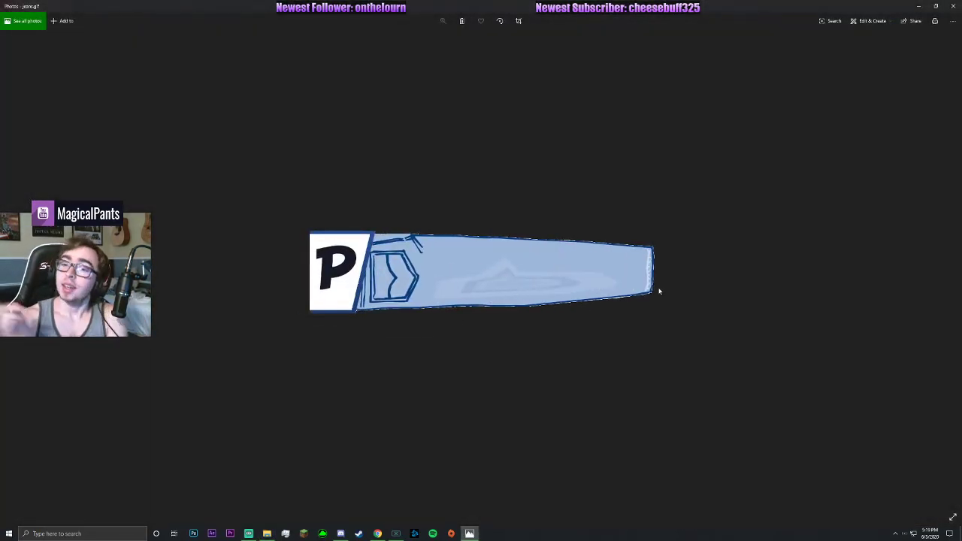
click(952, 6)
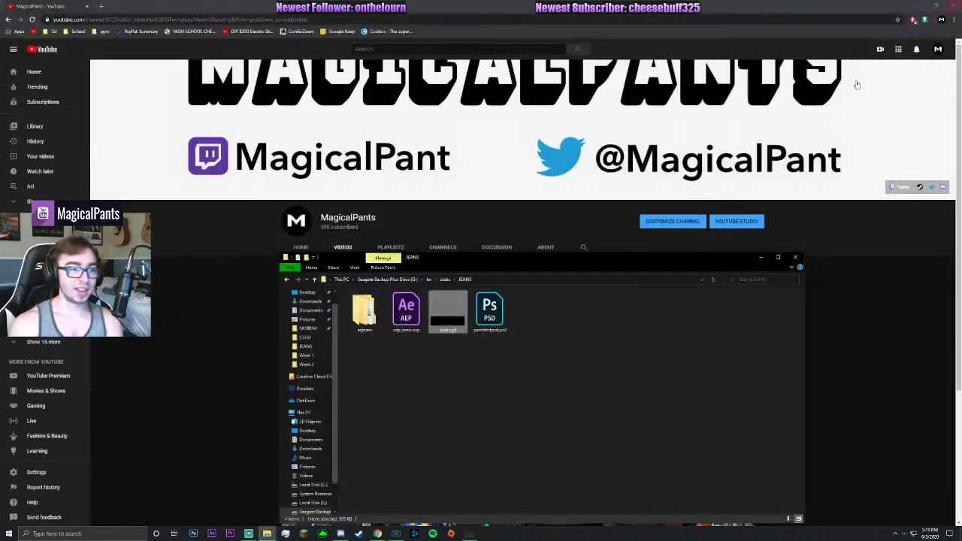
Switch to the browser, open the Streamlabs site, log in with Twitch and continue to the dashboard.
click(85, 20)
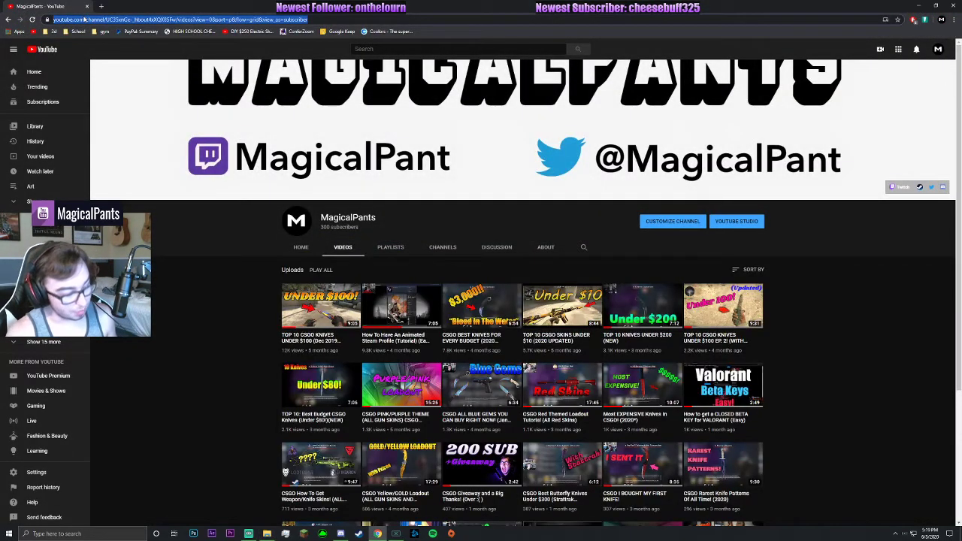
text(stream)
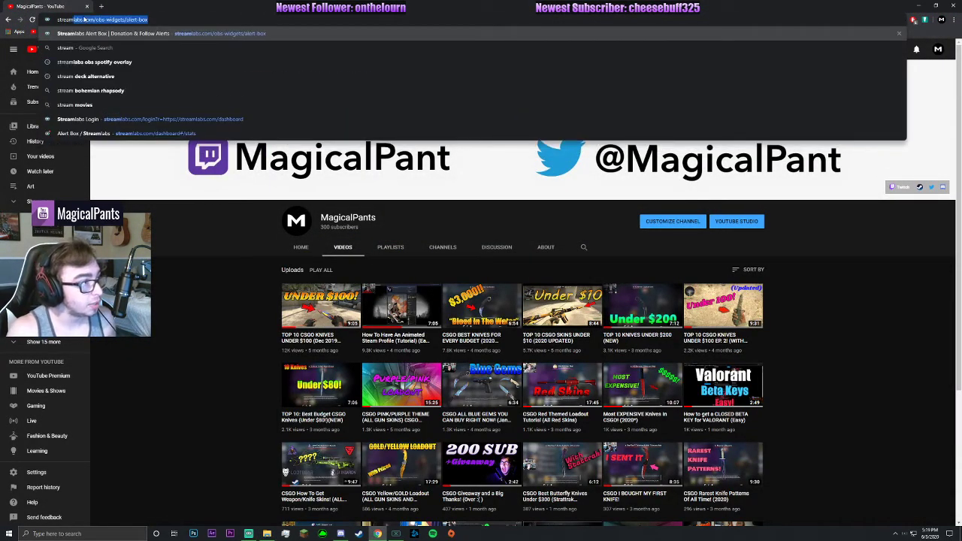
key(Return)
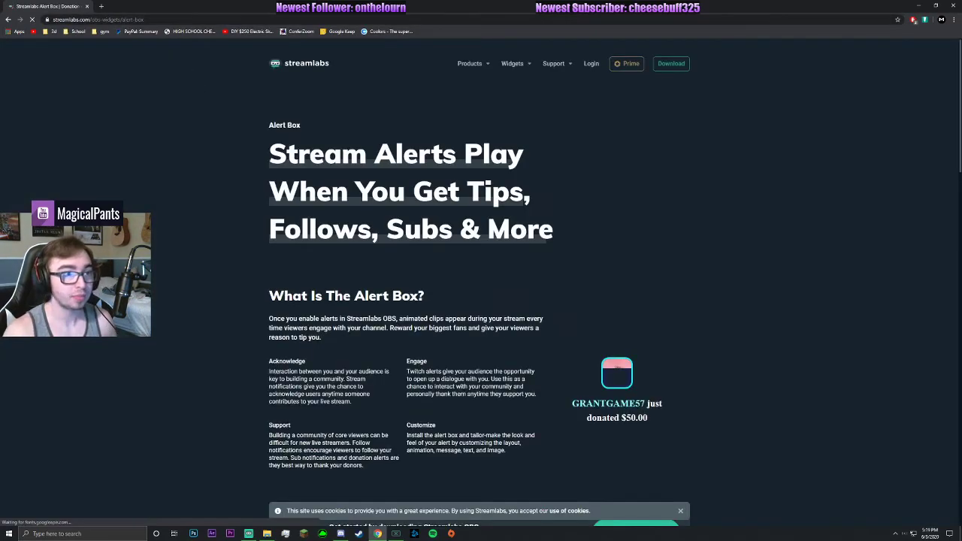
click(591, 63)
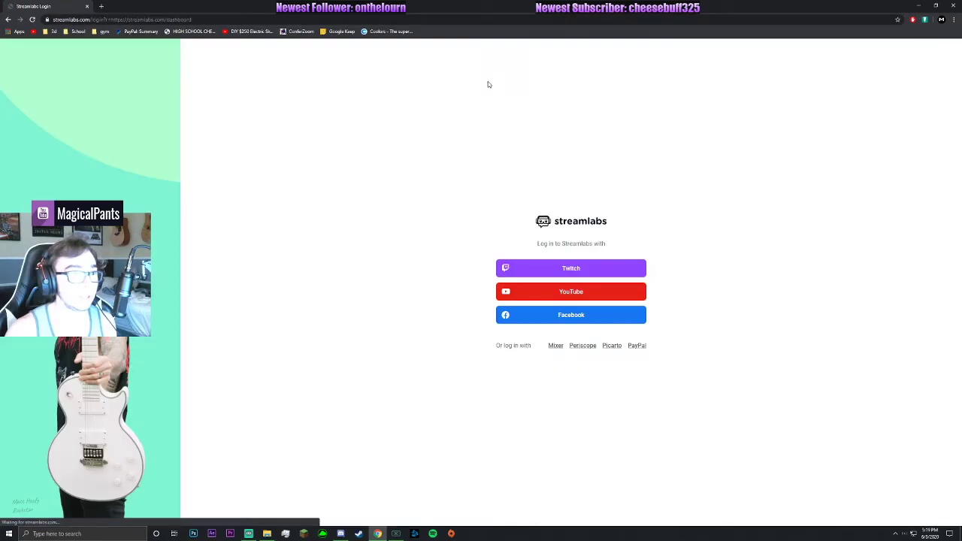
click(582, 269)
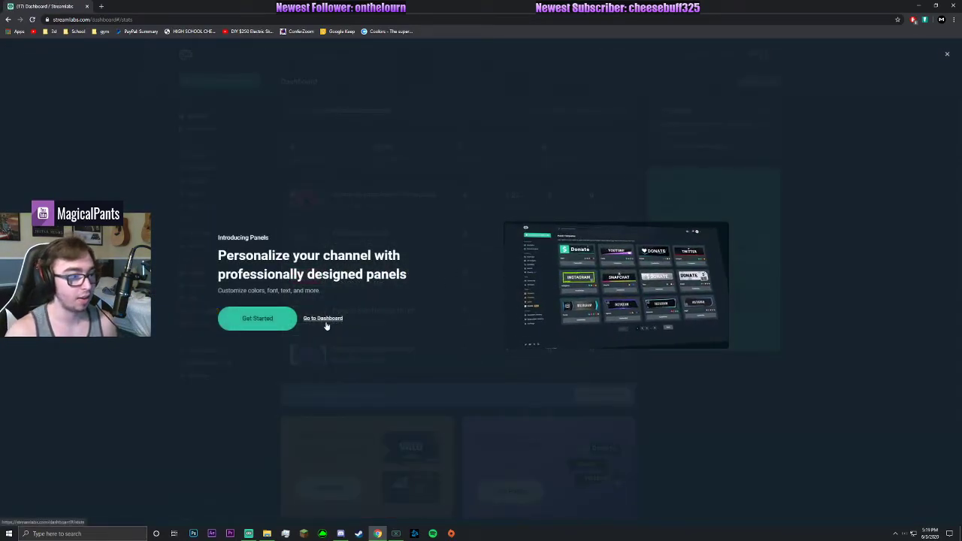
click(316, 320)
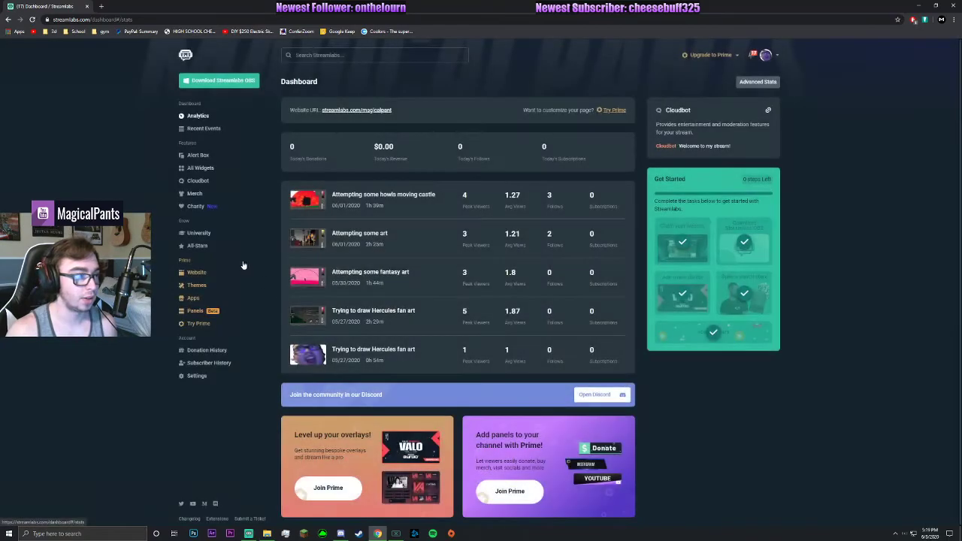
Open the Alert Box settings and view the general options.
click(181, 158)
scroll(329, 285, down, 2)
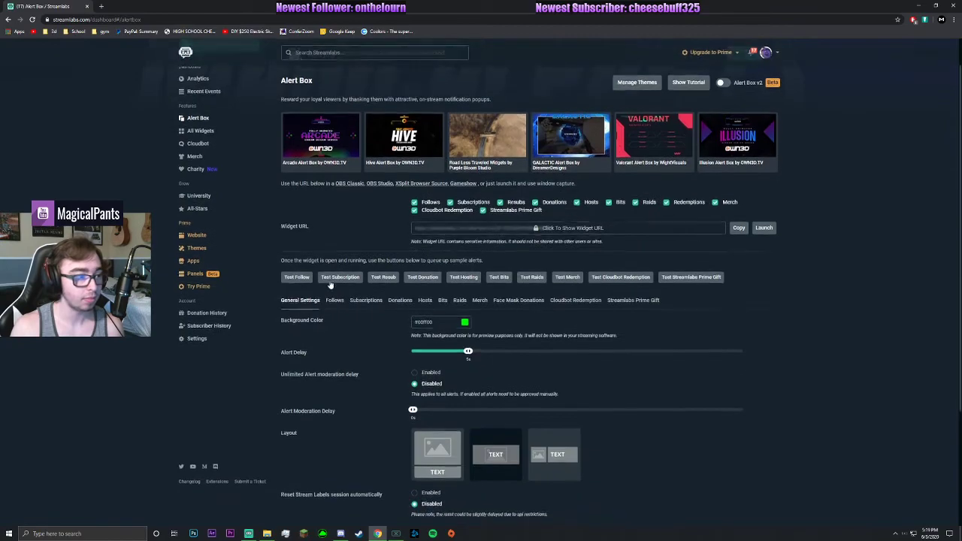
scroll(329, 285, down, 1)
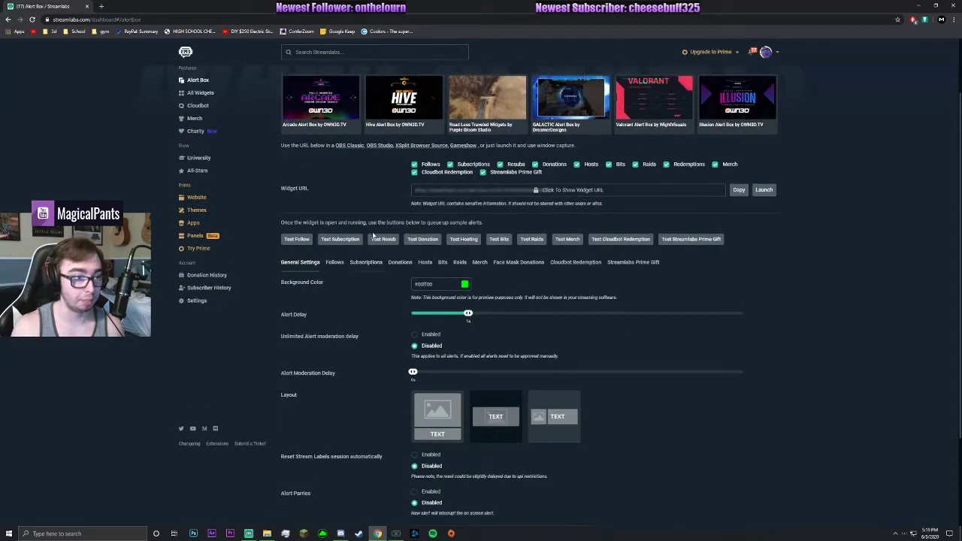
scroll(352, 234, down, 2)
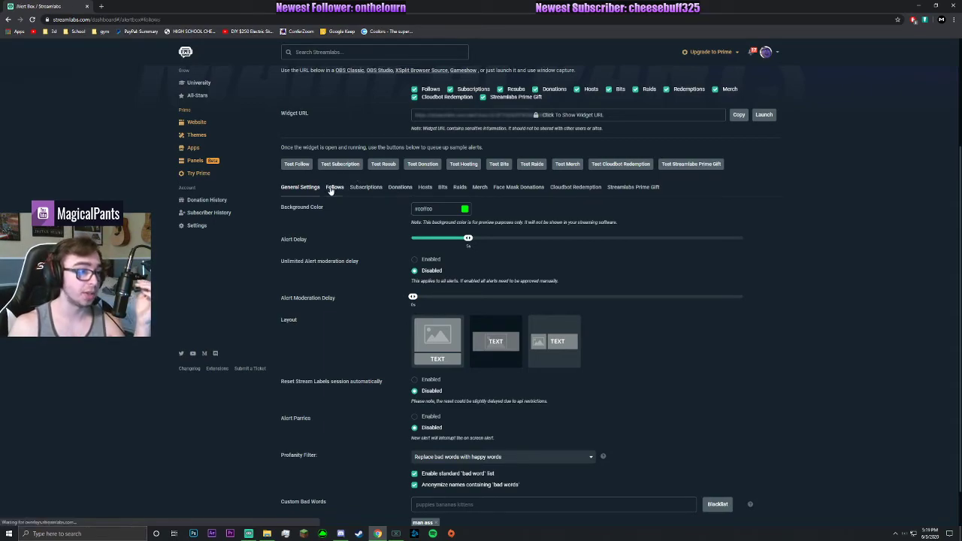
Open the Follows alert settings, view the media gallery for the alert image and cancel without changing the image.
click(334, 187)
scroll(361, 227, up, 2)
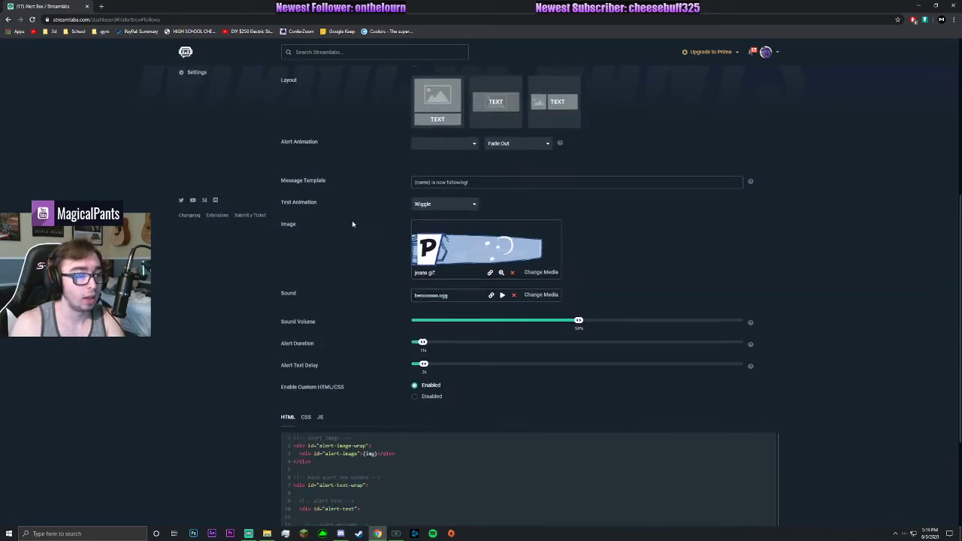
scroll(608, 221, up, 3)
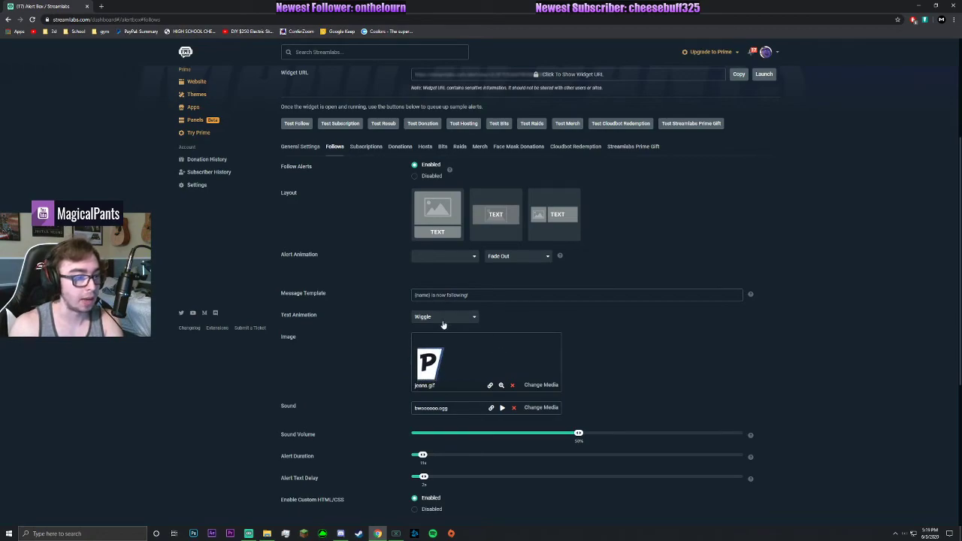
click(539, 388)
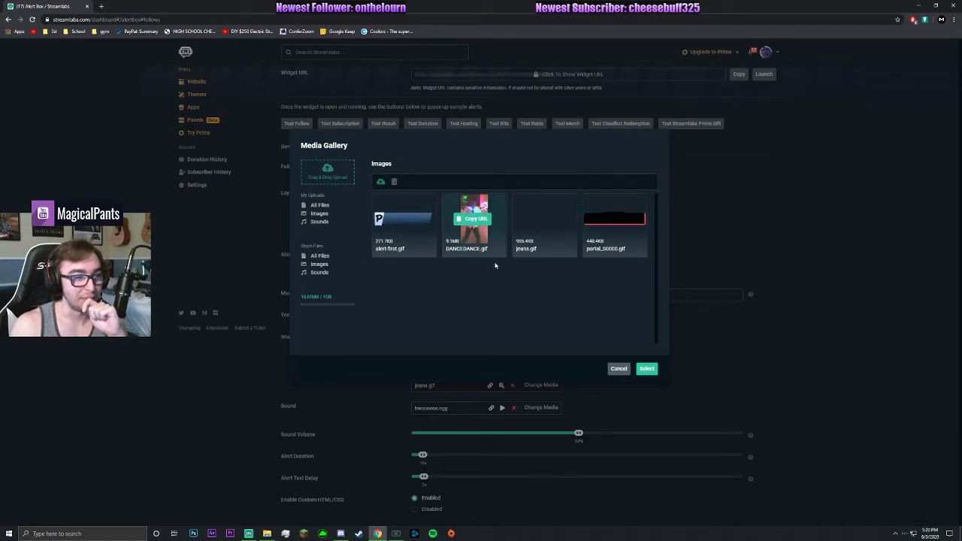
click(614, 369)
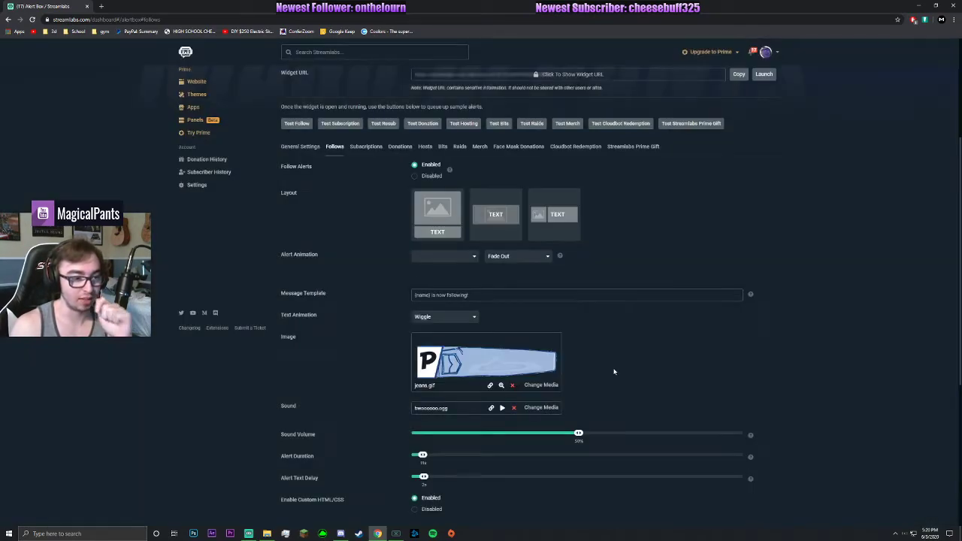
Expand the font settings of the follow alert and view the font, size, weight and colour options.
scroll(474, 309, down, 5)
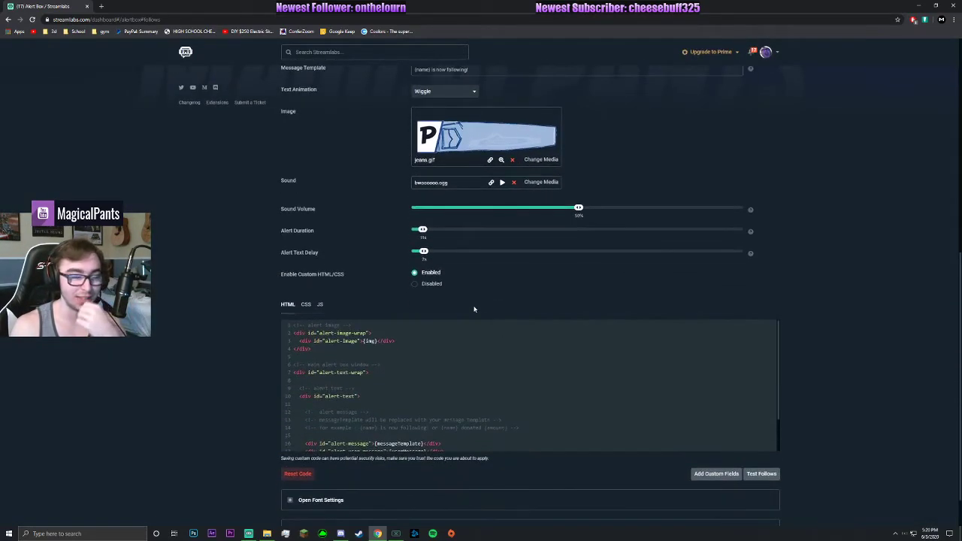
scroll(466, 331, down, 1)
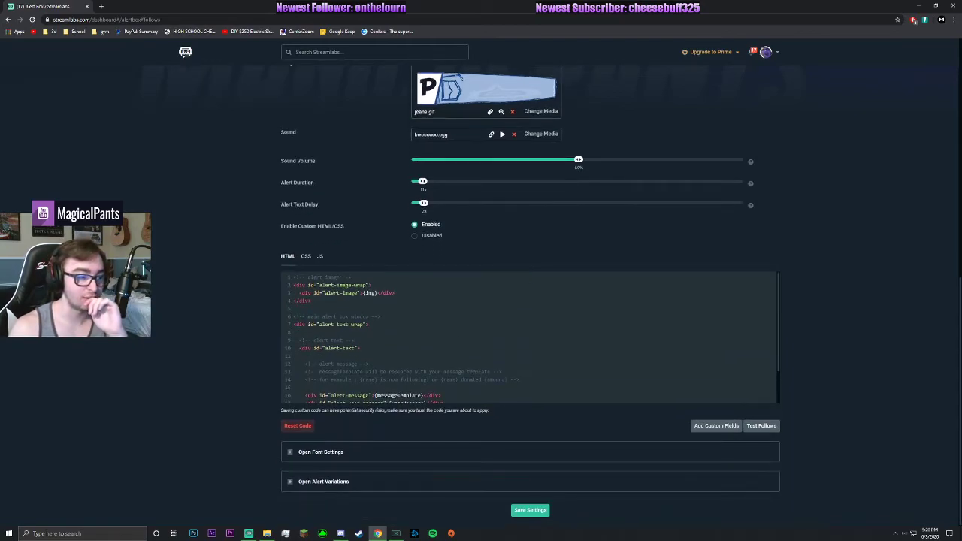
click(318, 452)
scroll(448, 377, down, 3)
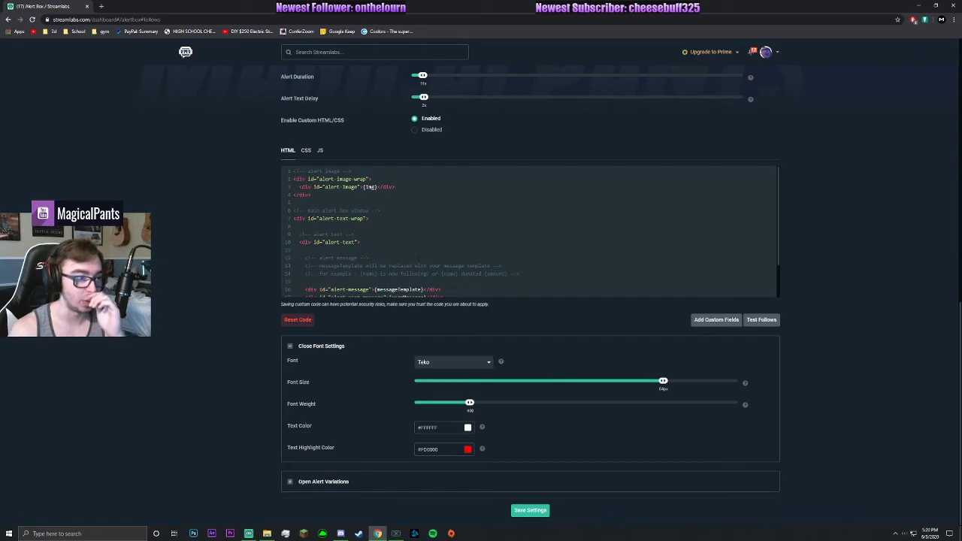
scroll(450, 233, down, 2)
scroll(451, 232, up, 2)
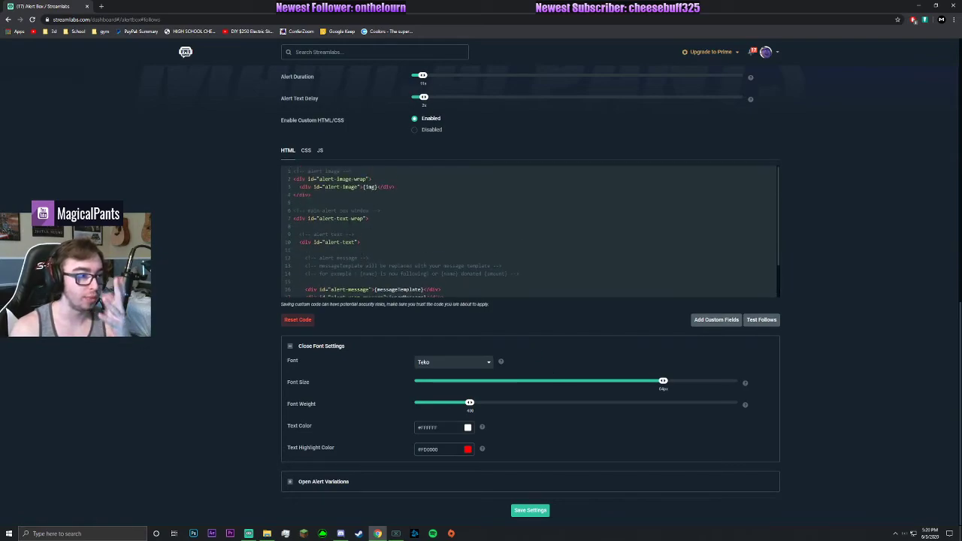
Examine the follow alert's custom CSS, including the alert text, fade-in keyframes, message and image rules.
click(306, 151)
scroll(399, 225, down, 3)
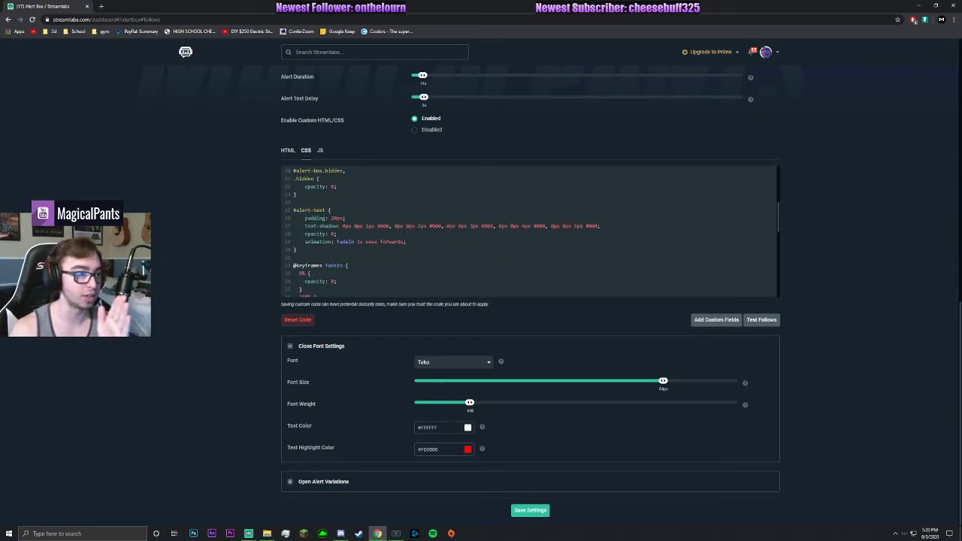
scroll(359, 236, down, 5)
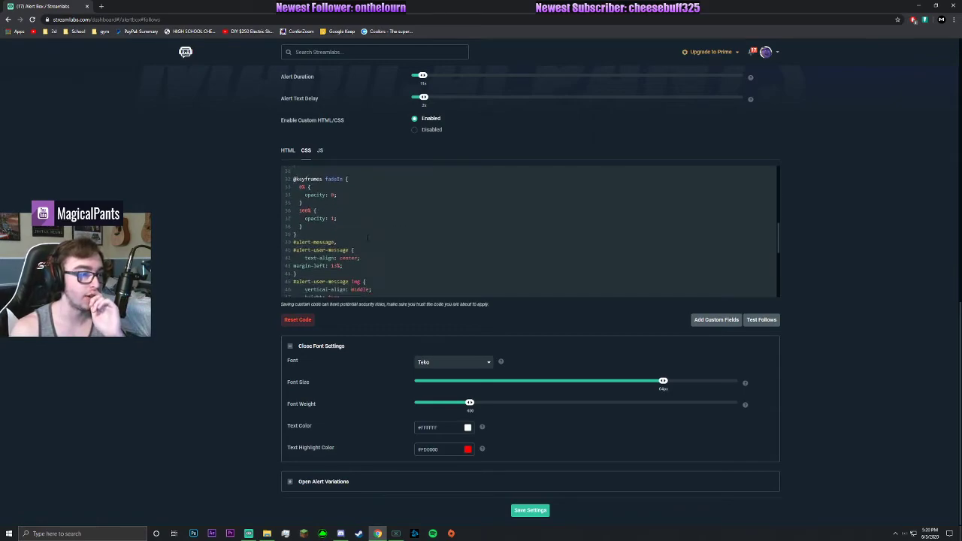
scroll(358, 235, up, 3)
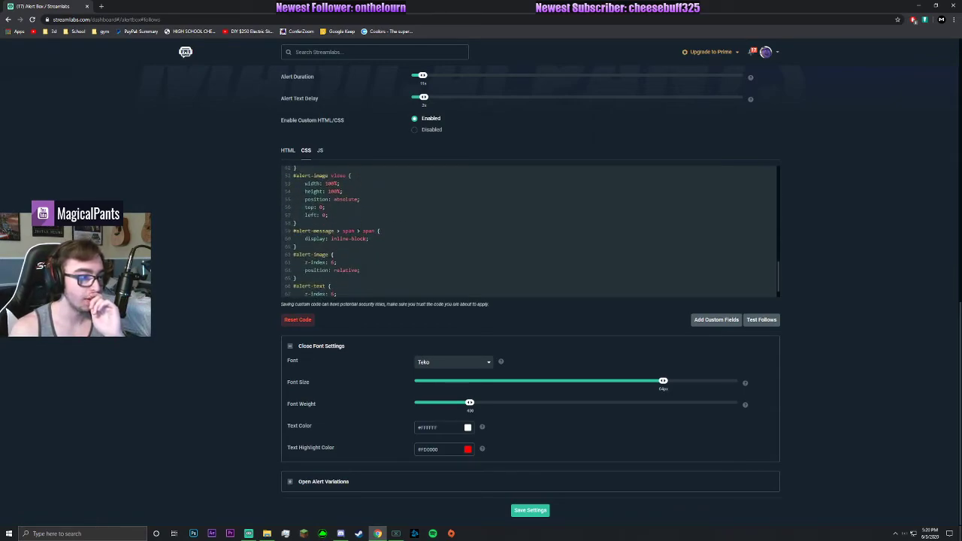
scroll(358, 235, up, 5)
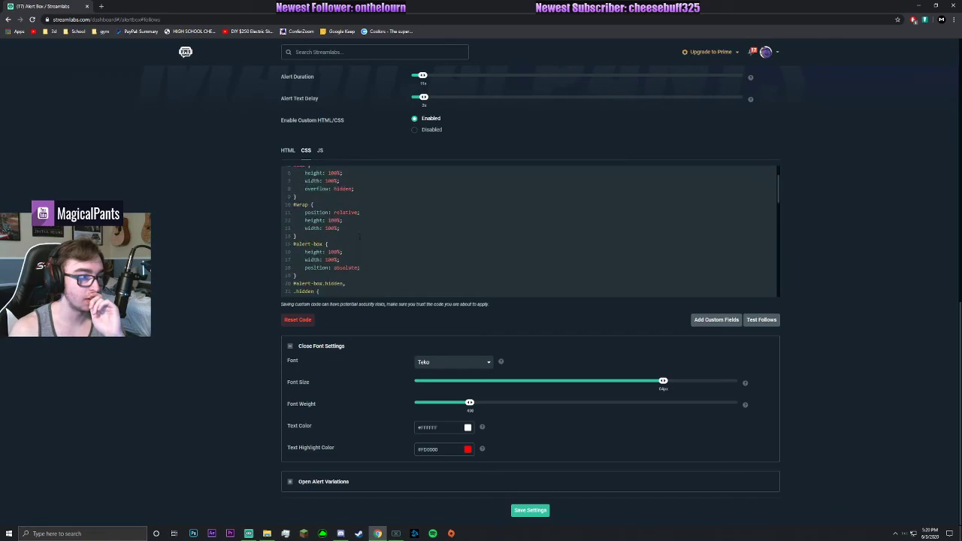
scroll(353, 232, up, 2)
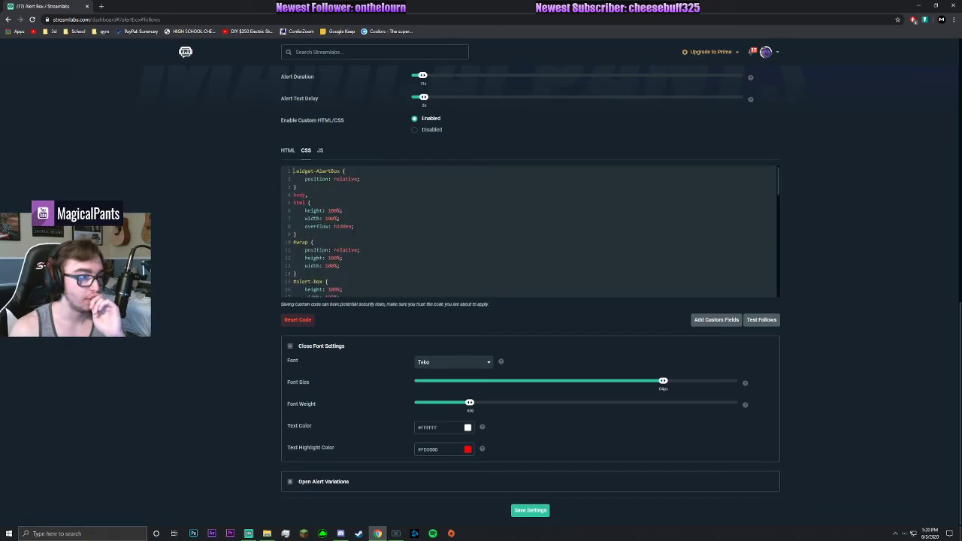
scroll(355, 233, down, 5)
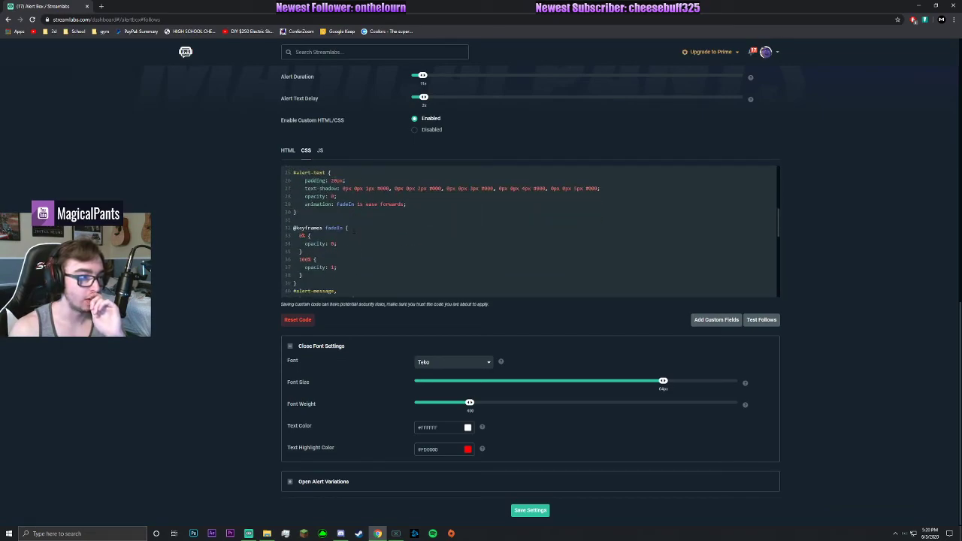
scroll(360, 222, up, 1)
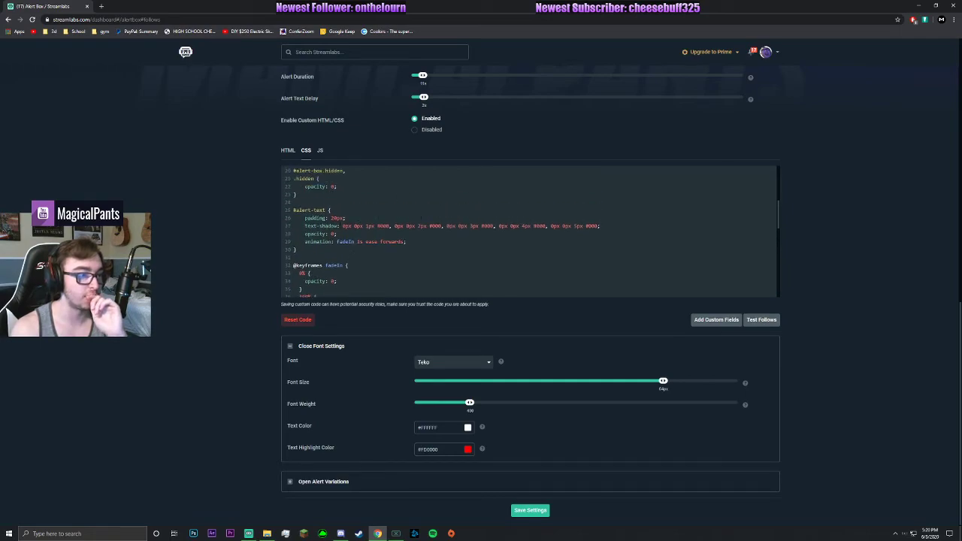
scroll(361, 226, down, 3)
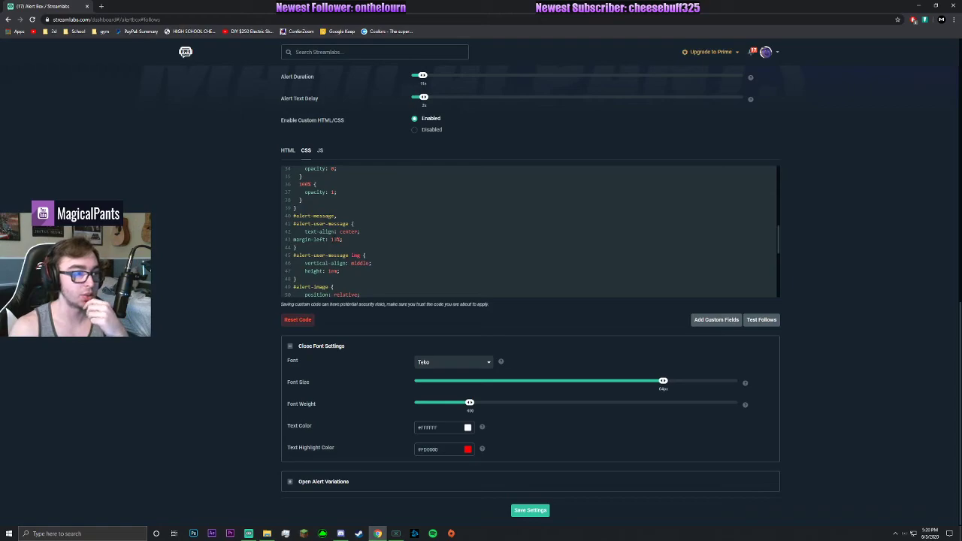
scroll(301, 236, down, 2)
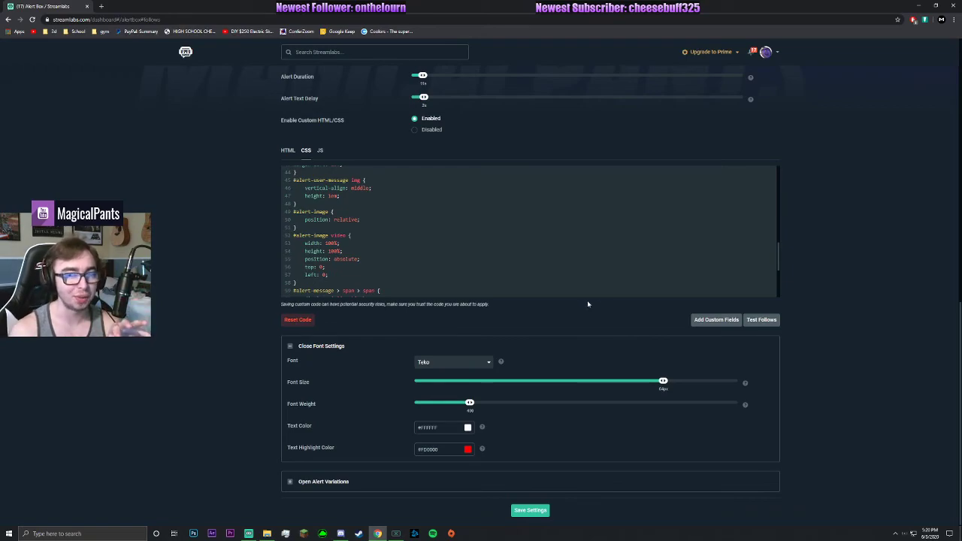
scroll(534, 412, up, 15)
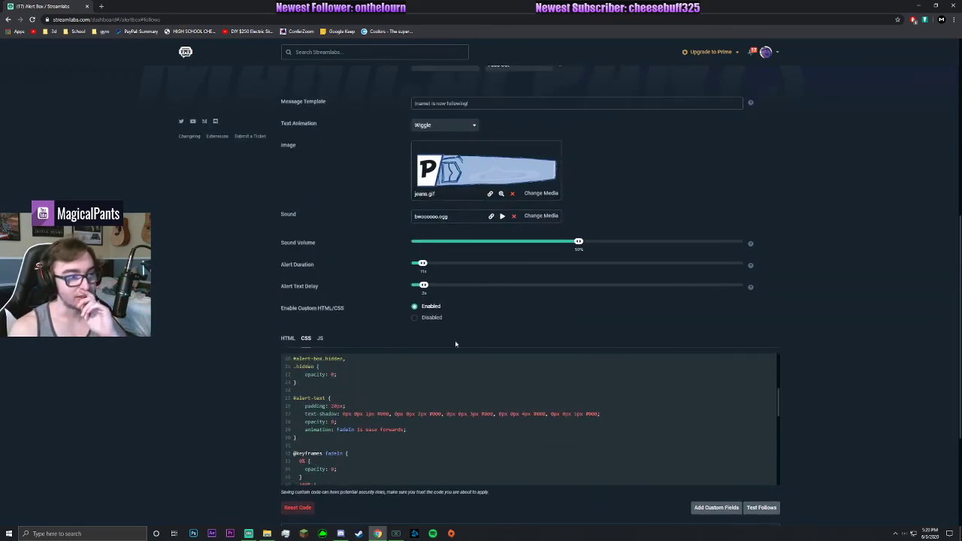